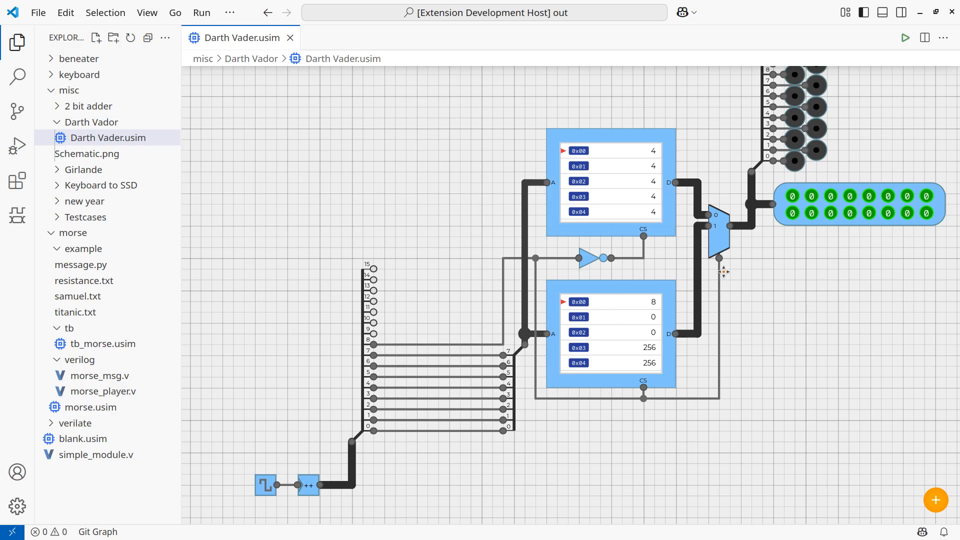
# Hide the file explorer to enlarge the Darth Vader circuit and start its simulation.
pyautogui.moveTo(776, 266); pyautogui.dragTo(703, 297)
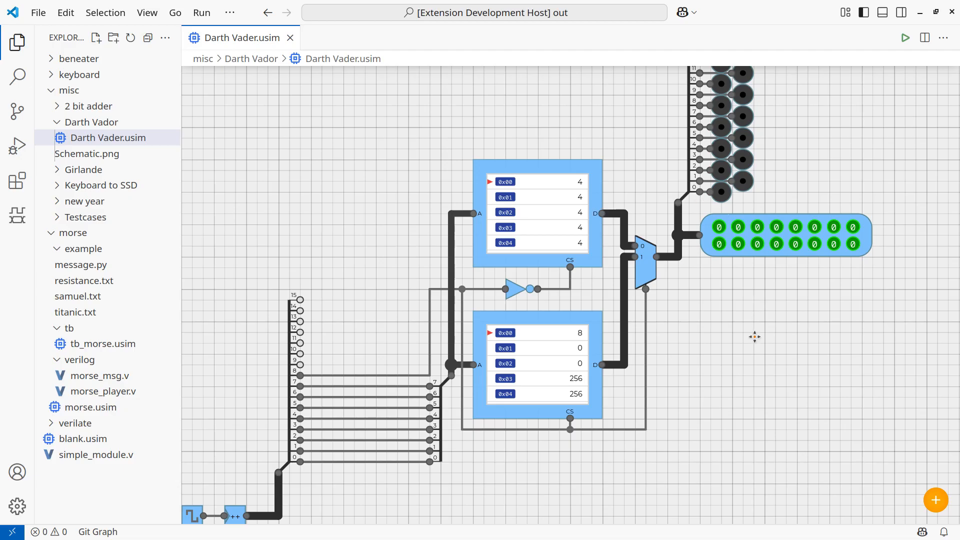
pyautogui.hotkey('ctrl', 'b')
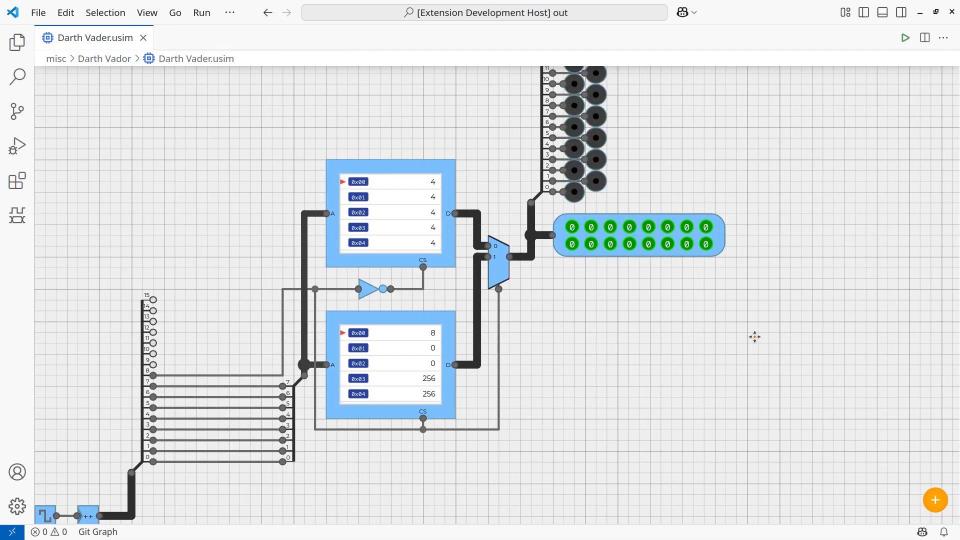
pyautogui.scroll(-2, 710, 329)
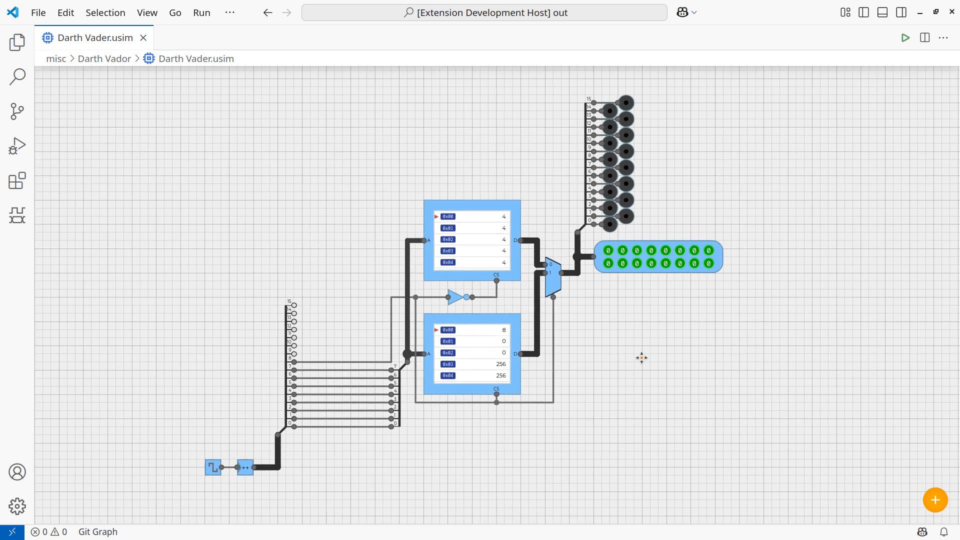
pyautogui.press('F5')
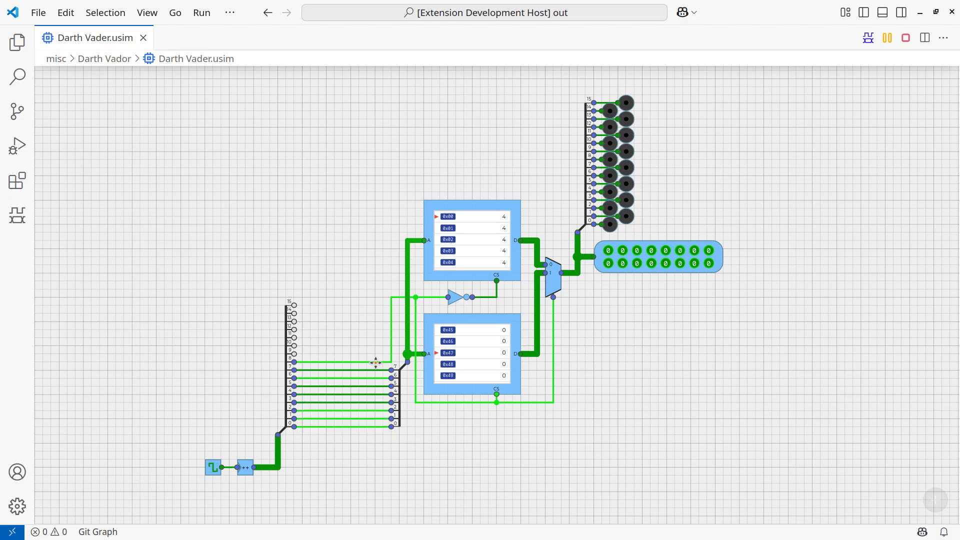
# Watch the two memory blocks step through their addresses, then pause the running simulation.
pyautogui.scroll(2, 454, 391)
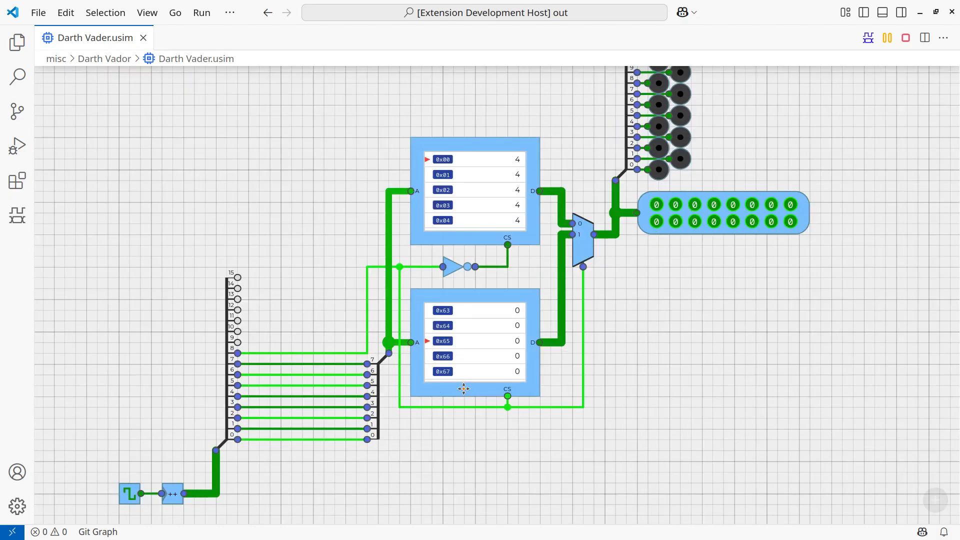
pyautogui.scroll(2, 464, 389)
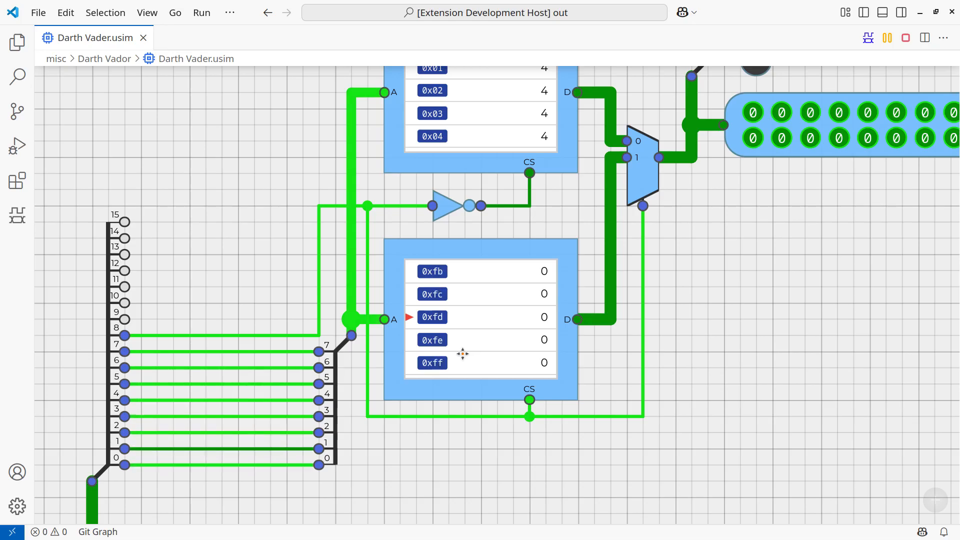
pyautogui.scroll(-2, 727, 340)
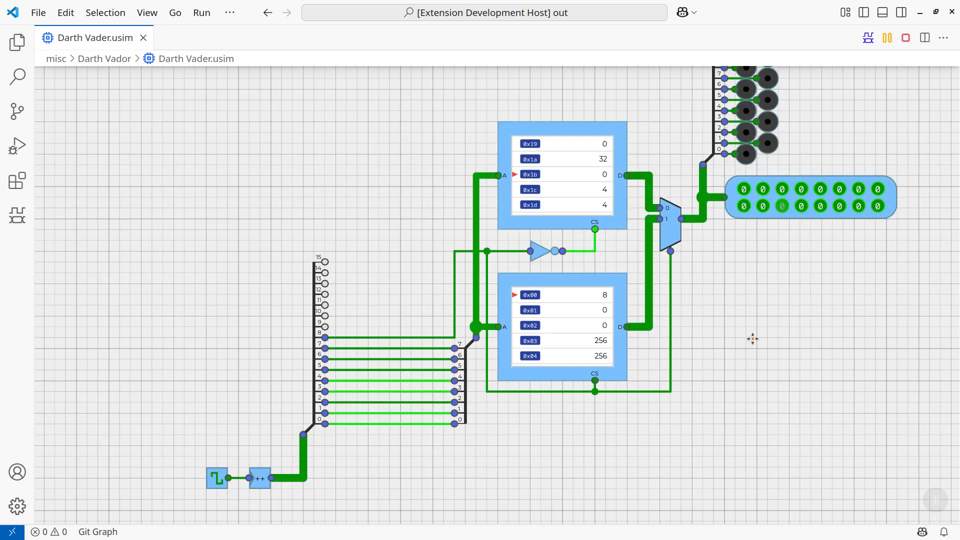
pyautogui.press('space')
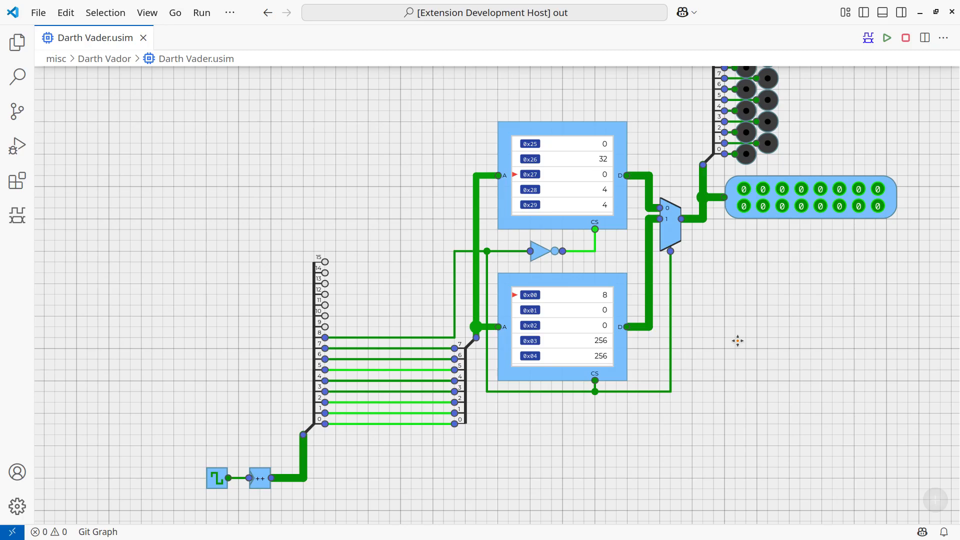
pyautogui.moveTo(739, 328); pyautogui.dragTo(582, 362)
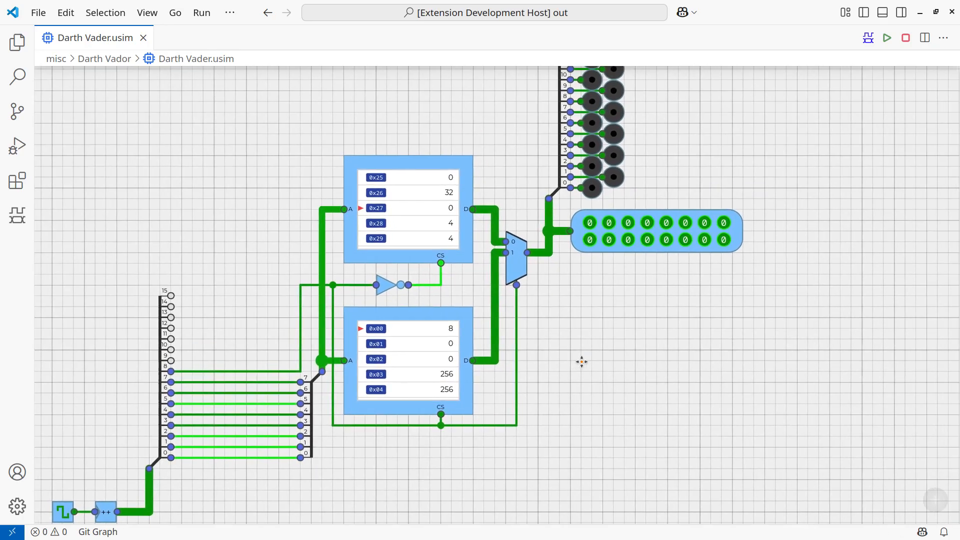
# Open the simulation's waveform.vcd and place it in a split editor pane below the circuit.
pyautogui.click(866, 41)
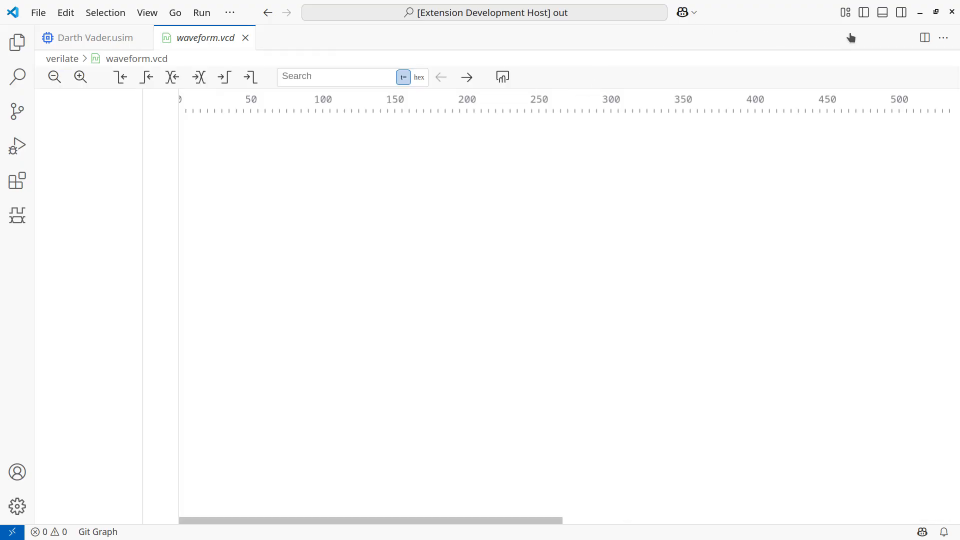
pyautogui.keyDown('alt'); pyautogui.click(925, 38); pyautogui.keyUp('alt')
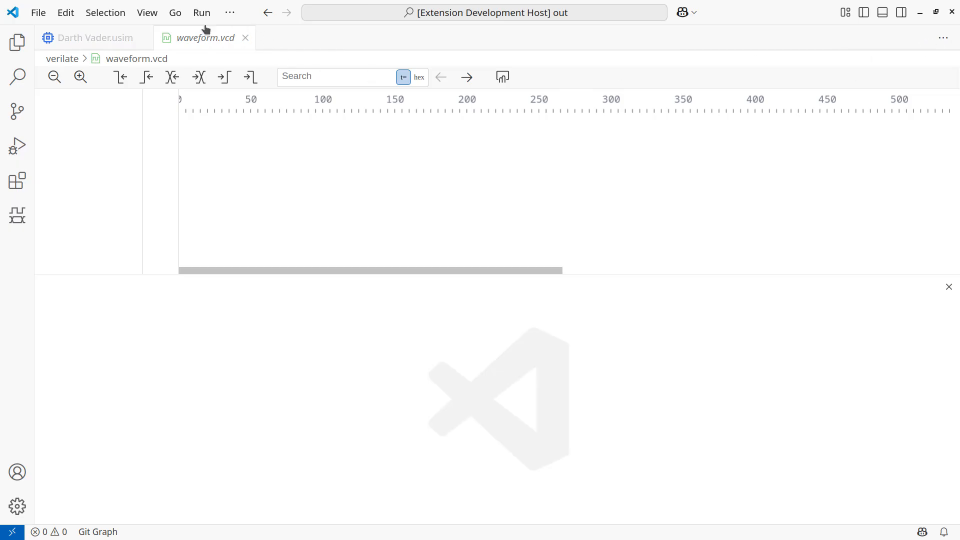
pyautogui.moveTo(204, 35); pyautogui.dragTo(334, 392)
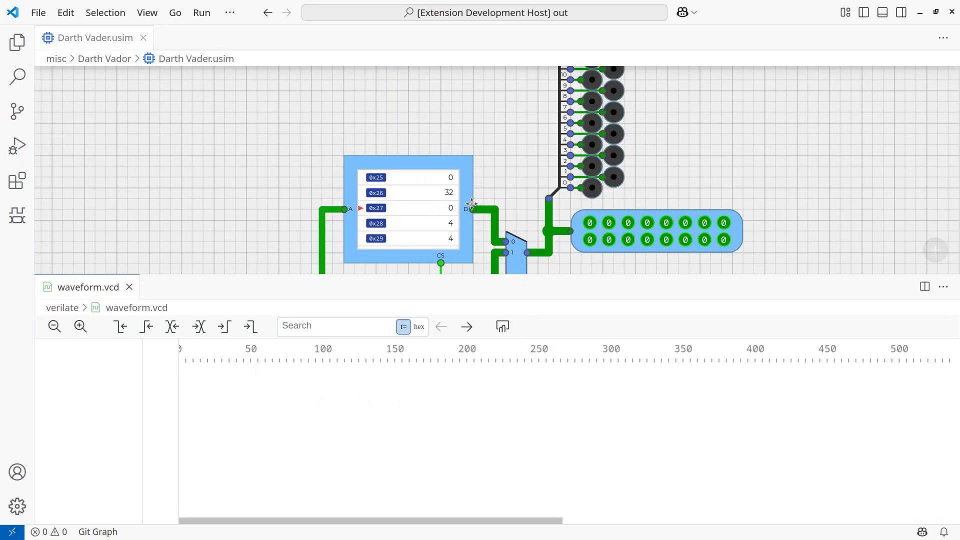
# Add the multiplexer's output, input 0, select and input 1 wires to the waveform view, in that order.
pyautogui.scroll(5, 567, 209)
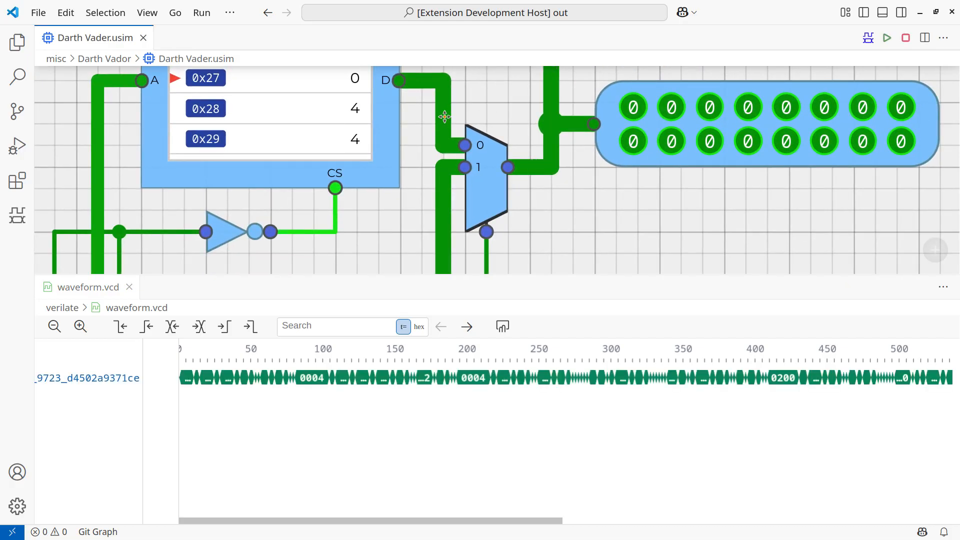
pyautogui.scroll(-2, 532, 225)
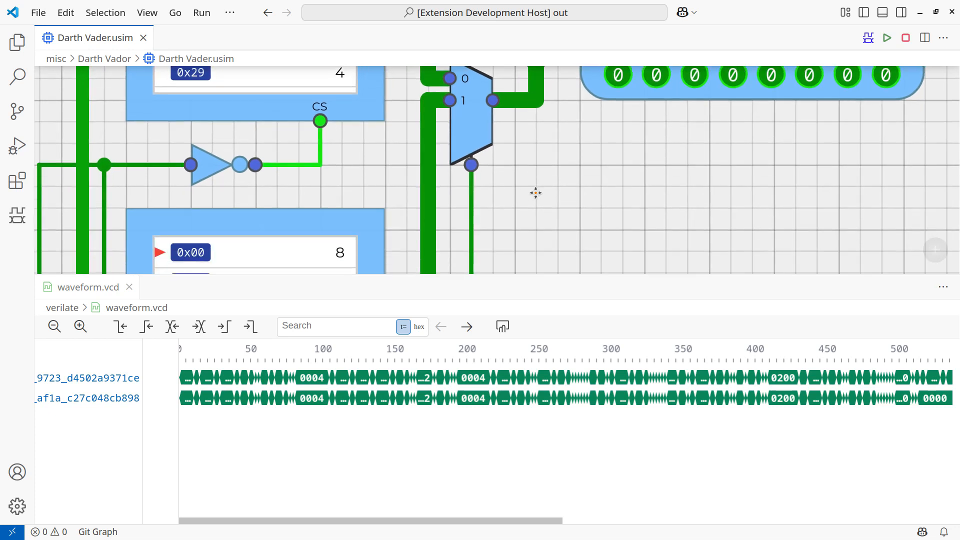
pyautogui.click(471, 200)
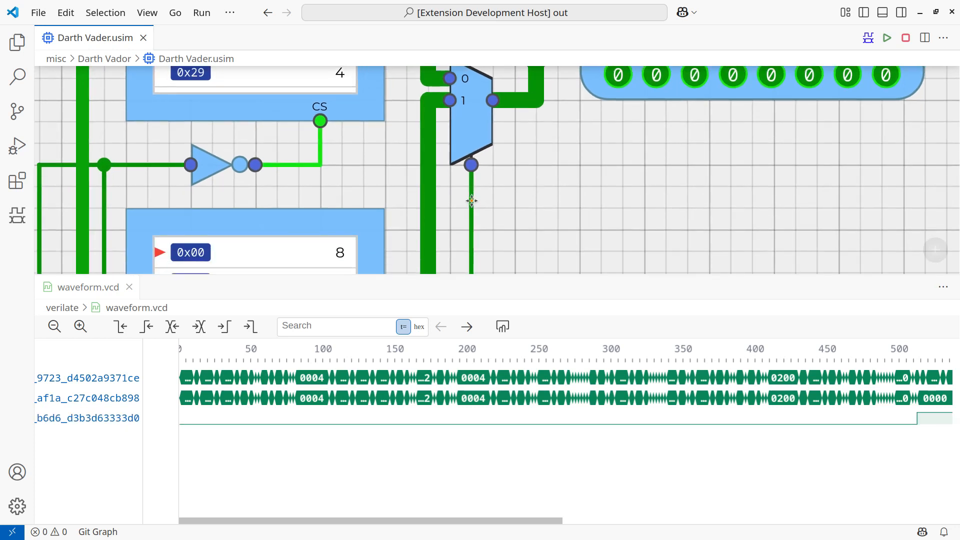
pyautogui.click(429, 200)
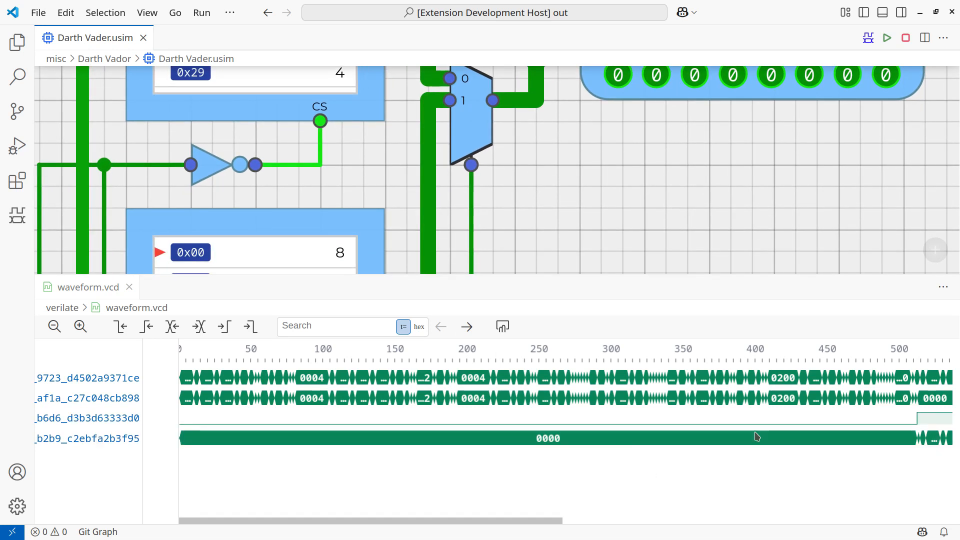
# Examine the waveforms around the select signal's rising edge, comparing the multiplexer's output with its two inputs.
pyautogui.click(496, 327)
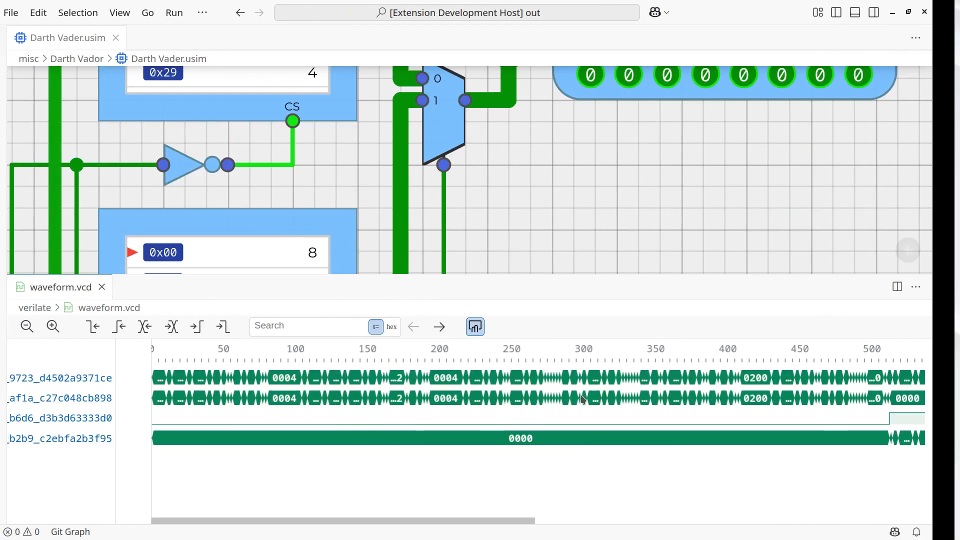
pyautogui.hscroll(10, 582, 398)
pyautogui.hscroll(-5, 582, 398)
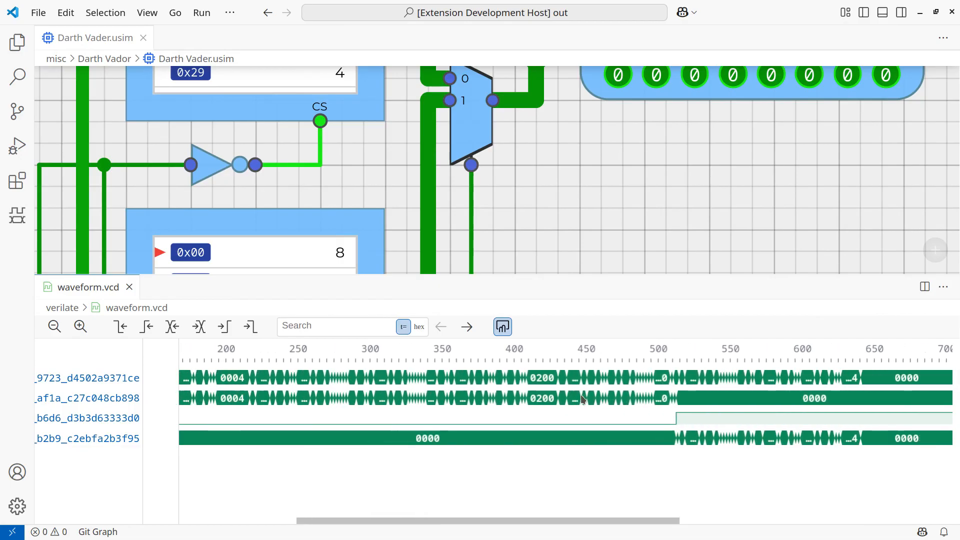
pyautogui.hscroll(4, 582, 398)
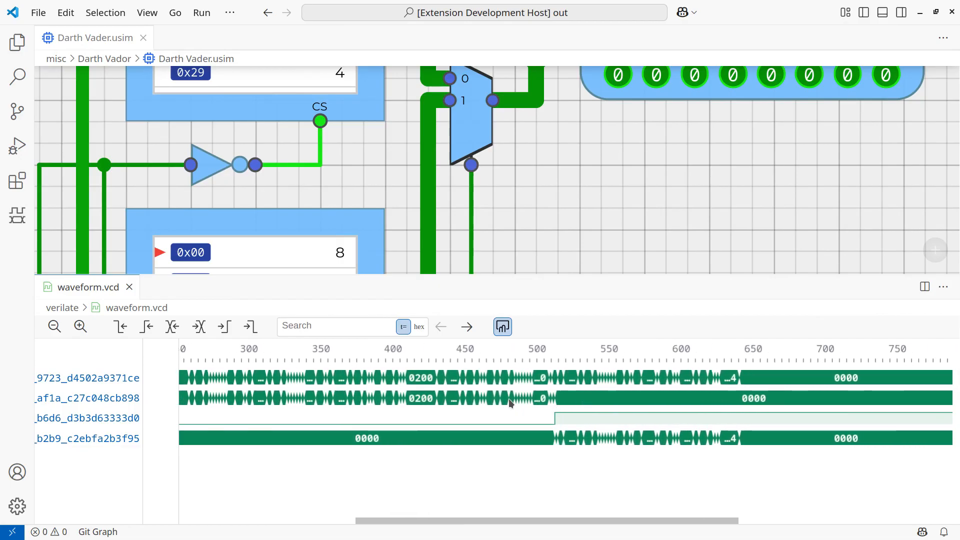
pyautogui.moveTo(509, 398); pyautogui.dragTo(629, 408)
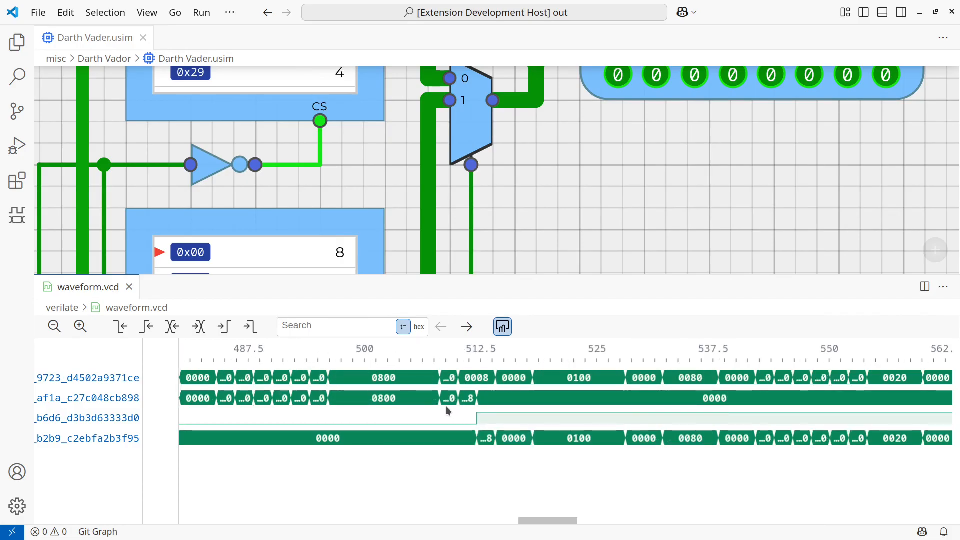
pyautogui.moveTo(448, 408); pyautogui.dragTo(514, 413)
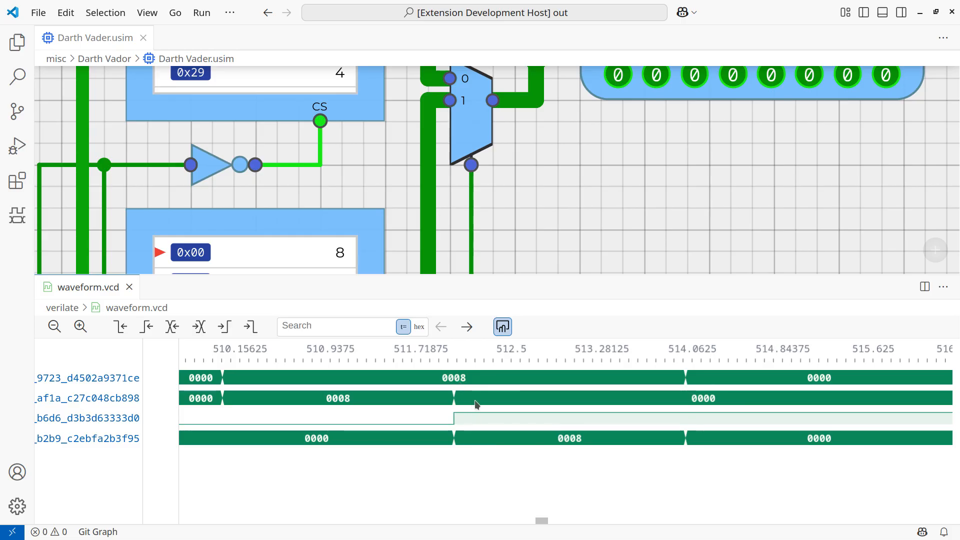
pyautogui.hscroll(5, 476, 400)
pyautogui.hscroll(-5, 476, 400)
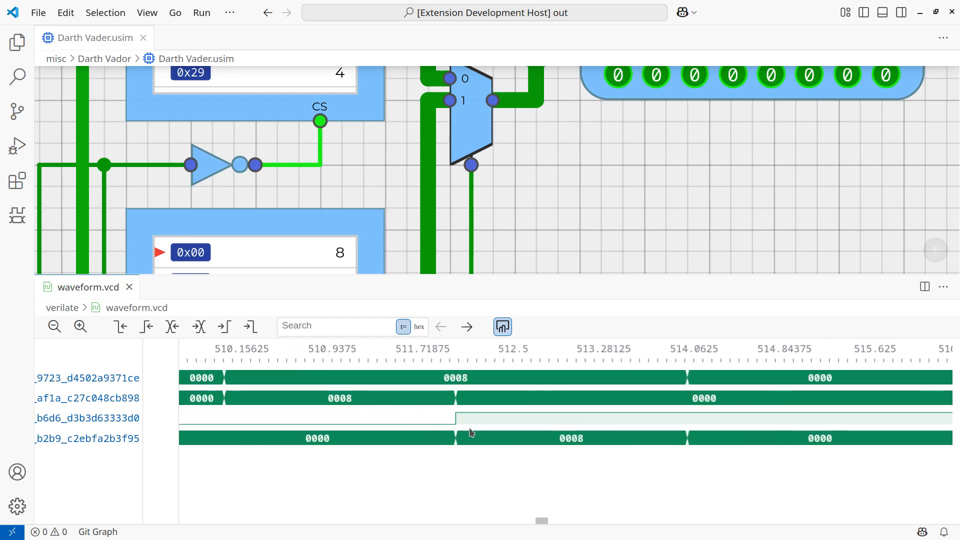
pyautogui.hscroll(-3, 435, 441)
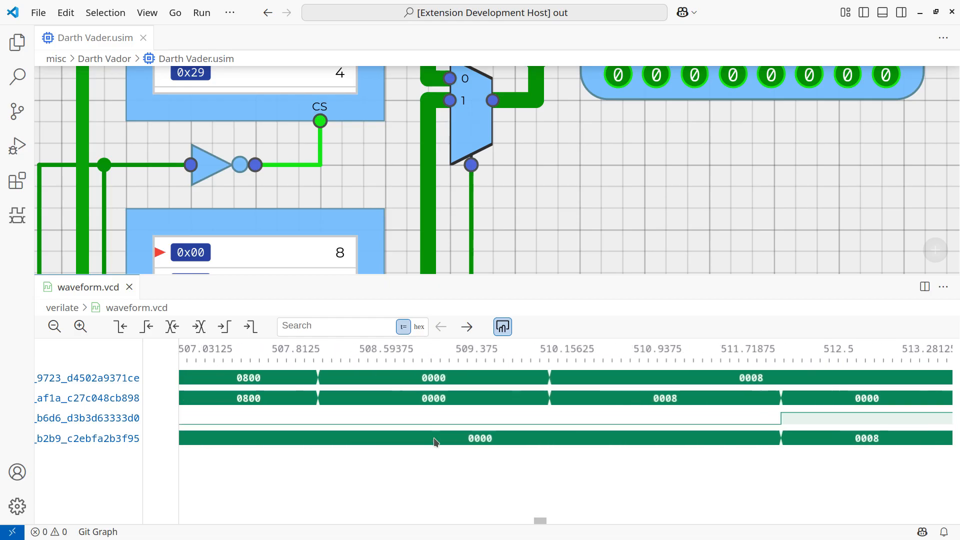
pyautogui.hscroll(3, 436, 441)
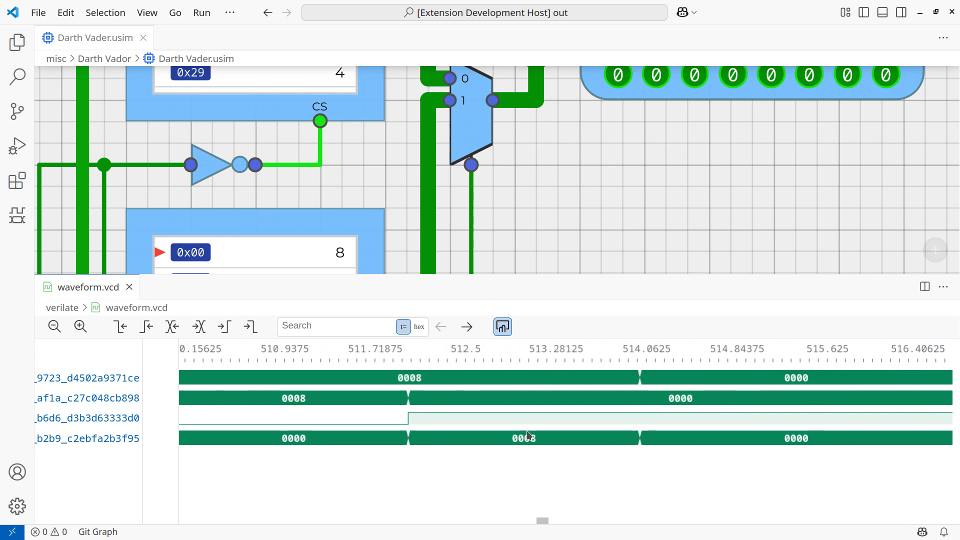
pyautogui.hscroll(2, 521, 436)
pyautogui.hscroll(-1, 522, 435)
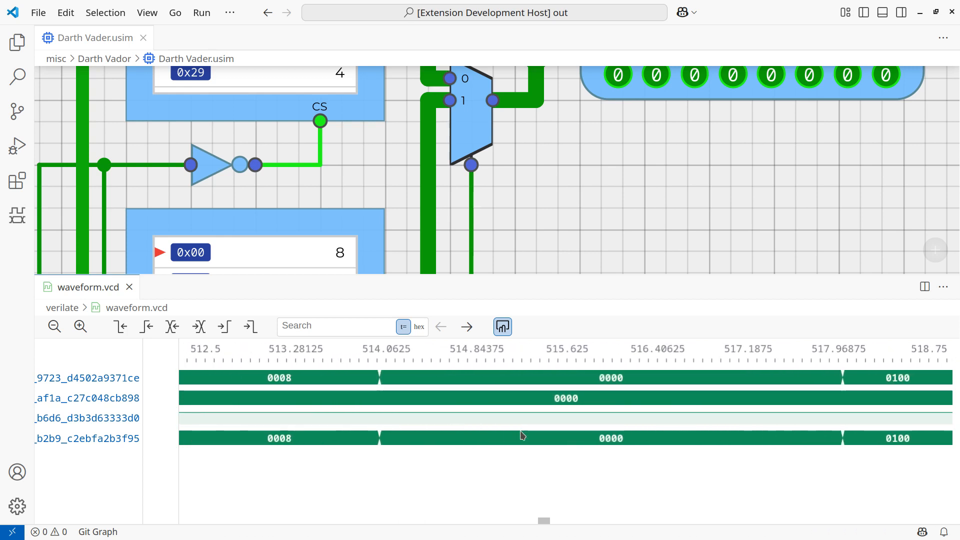
# Place the waveform time marker on the select signal's rising edge at 512 ps.
pyautogui.click(54, 327)
pyautogui.click(54, 327)
pyautogui.click(54, 326)
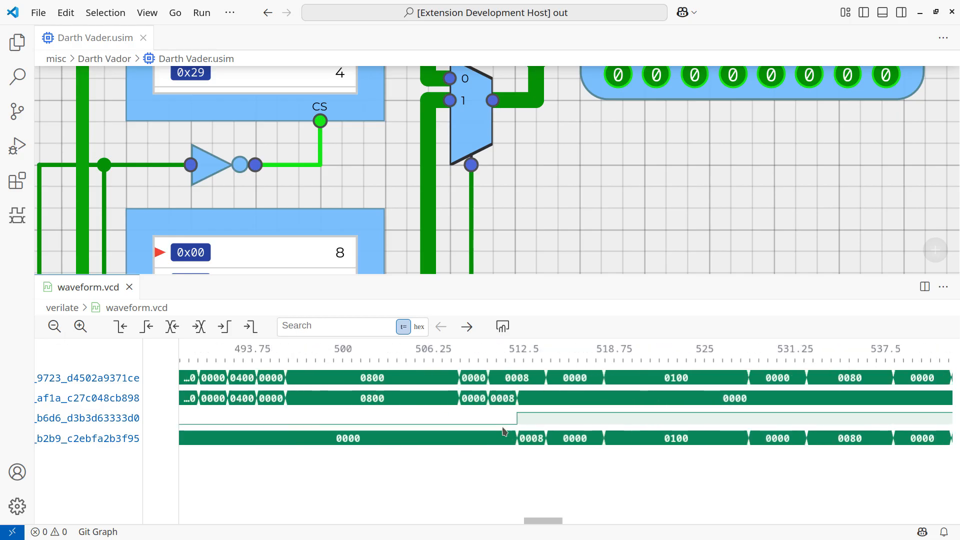
pyautogui.click(519, 426)
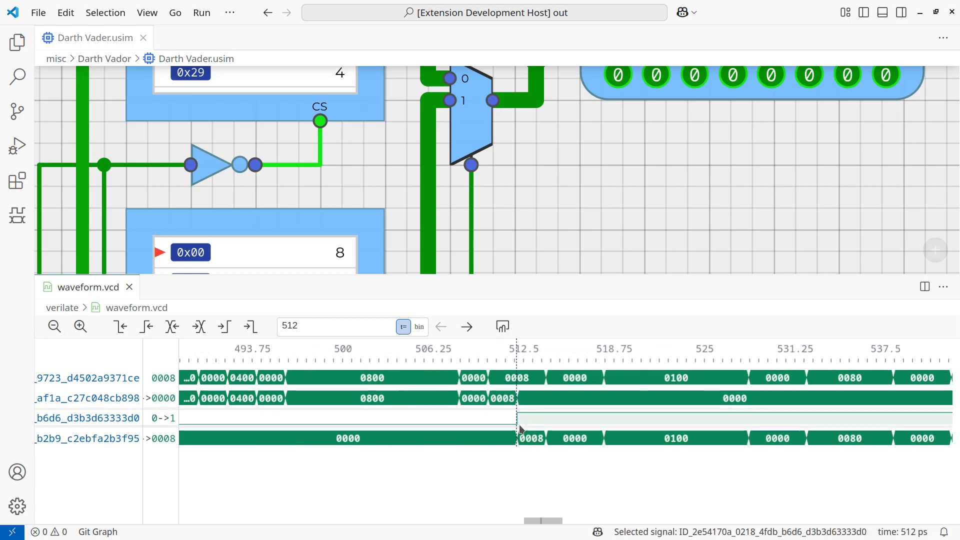
# Select the multiplexer's input 0 signal in the waveform and step the marker back to its transition at 508 ps.
pyautogui.press('Up')
pyautogui.press('Down')
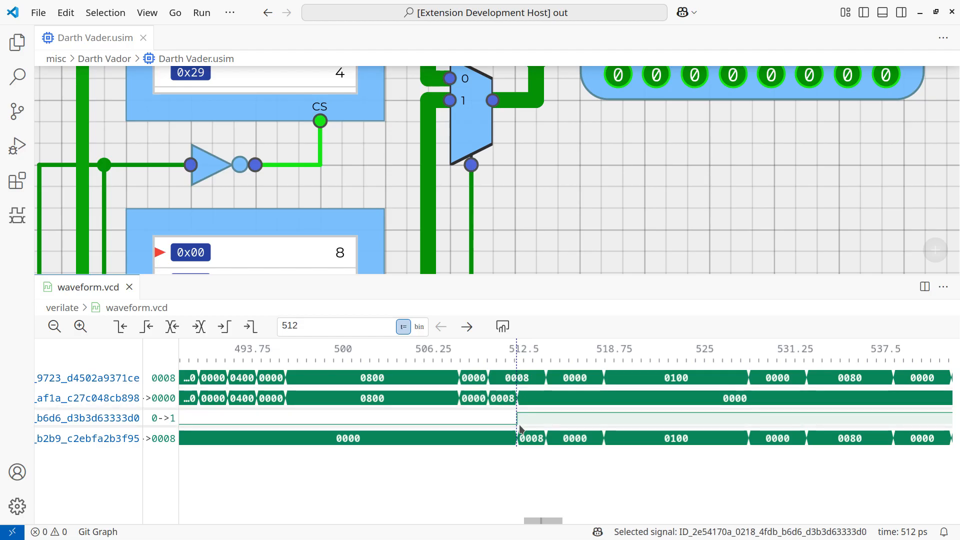
pyautogui.press('Up')
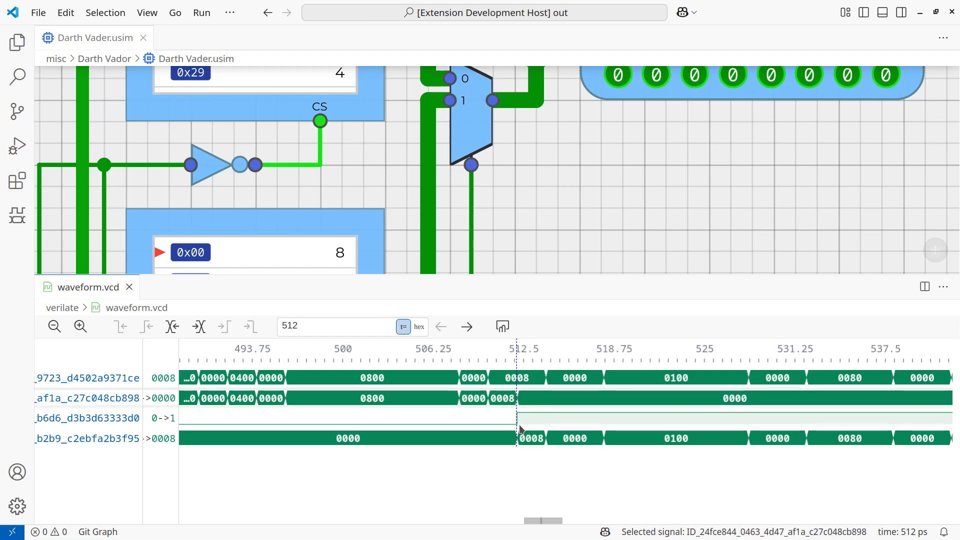
pyautogui.press('Left')
pyautogui.press('Left')
pyautogui.press('Left')
pyautogui.press('Left')
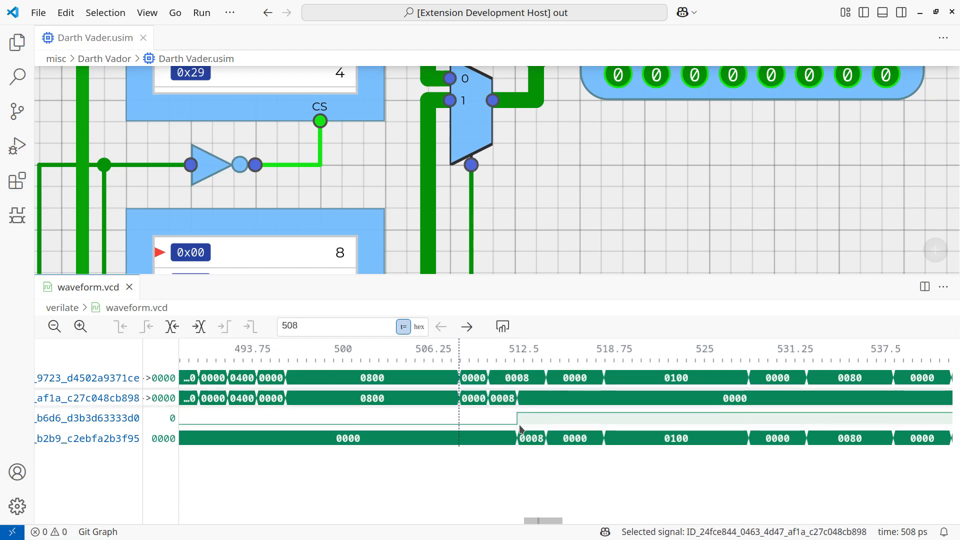
# Step the marker back and forth across the input 0 signal's transitions, ending at 512 ps.
pyautogui.press('Right')
pyautogui.press('Right')
pyautogui.press('Left')
pyautogui.press('Left')
pyautogui.press('Right')
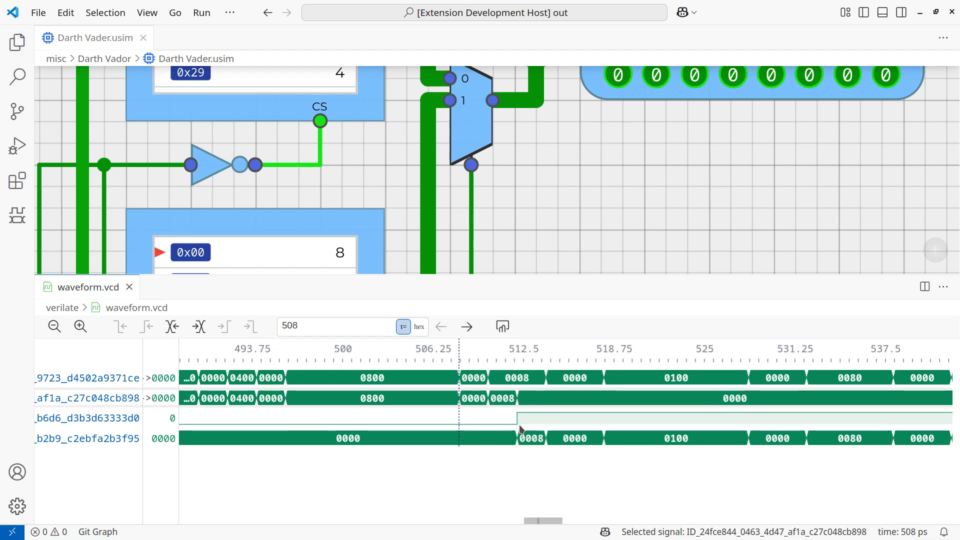
pyautogui.press('Left')
pyautogui.press('Right')
pyautogui.press('Right')
pyautogui.press('Right')
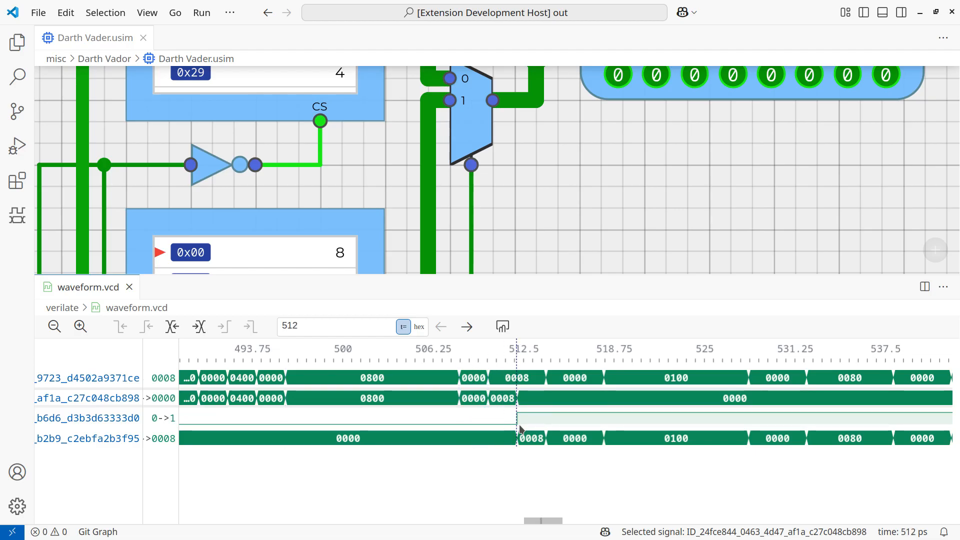
# Advance the marker along the input 0 signal, then move it to the select signal's falling edge at 1024 ps.
pyautogui.press('Right')
pyautogui.press('Right')
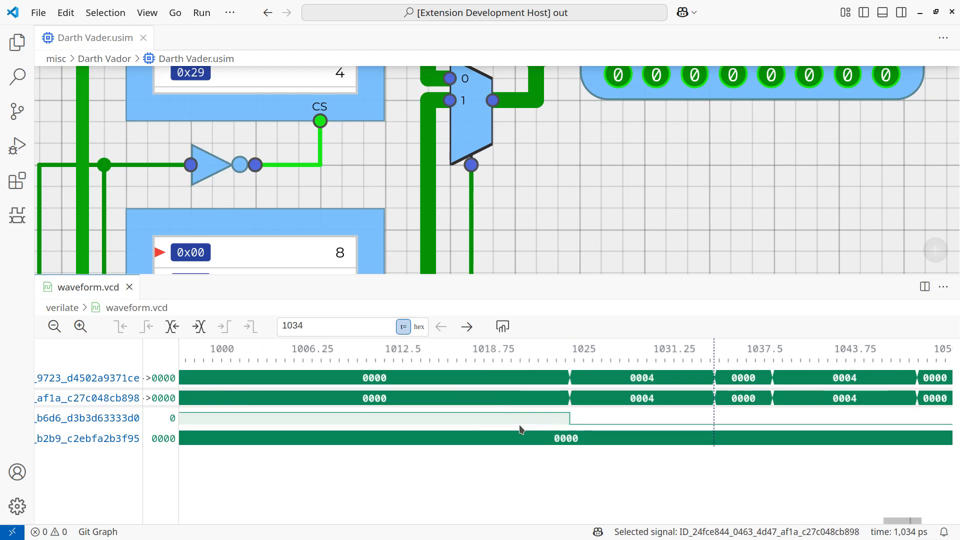
pyautogui.press('Down')
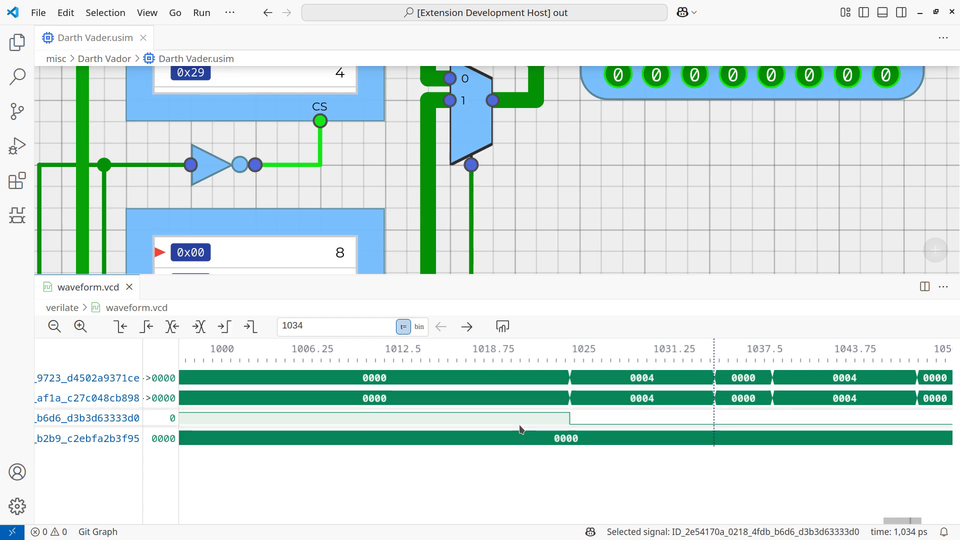
pyautogui.press('Right')
pyautogui.press('Left')
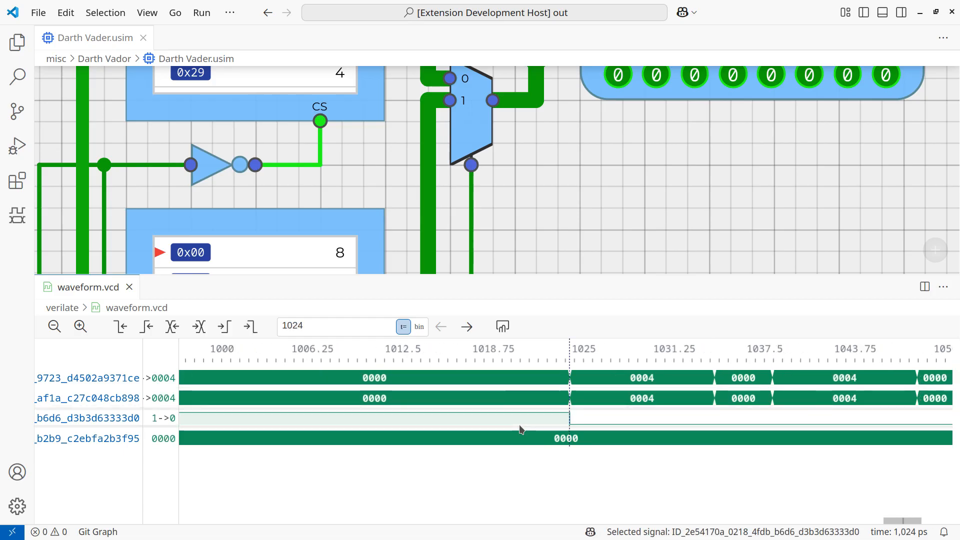
# Close the waveform.vcd and Darth Vader.usim files.
pyautogui.middleClick(100, 292)
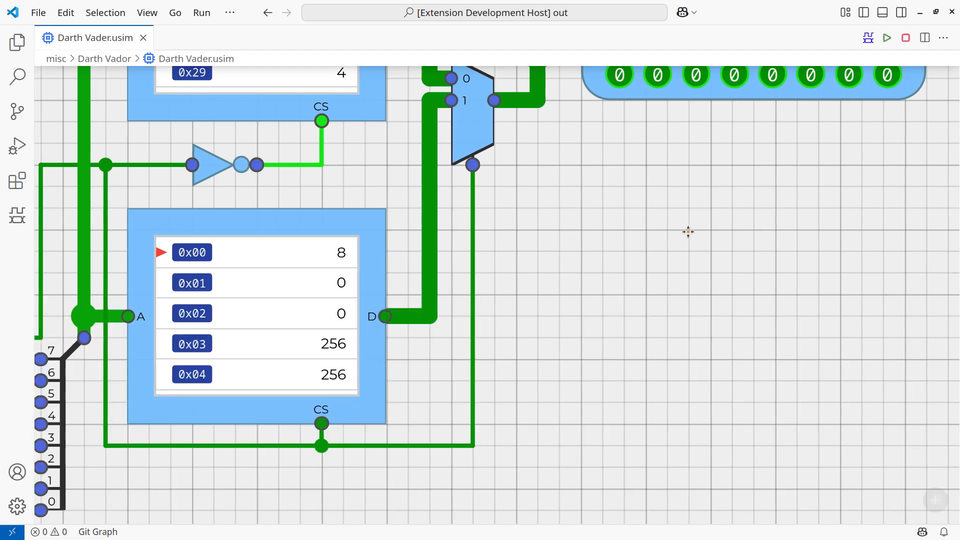
pyautogui.middleClick(111, 44)
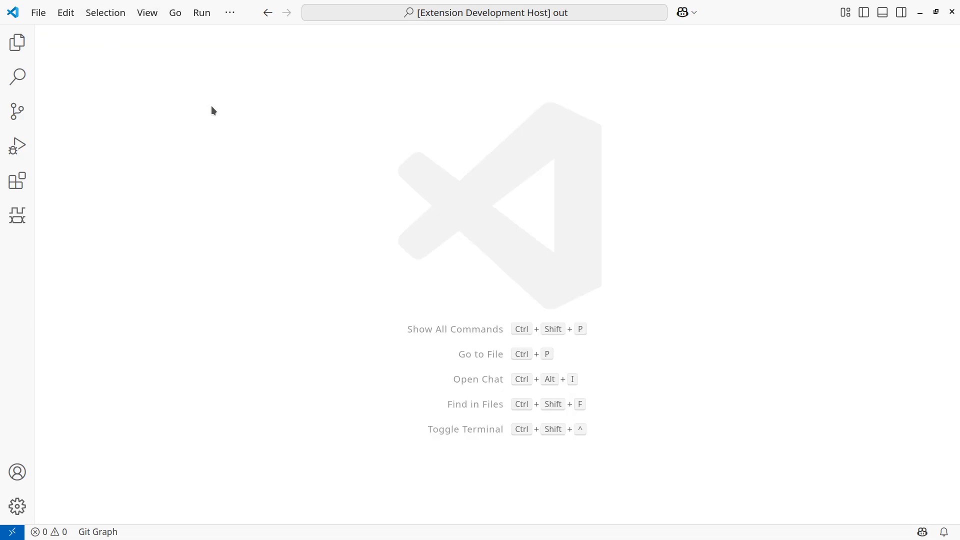
# Switch to the slide presentation, advance it by one slide, and return to VS Code.
pyautogui.press('ctrl+super+Right')
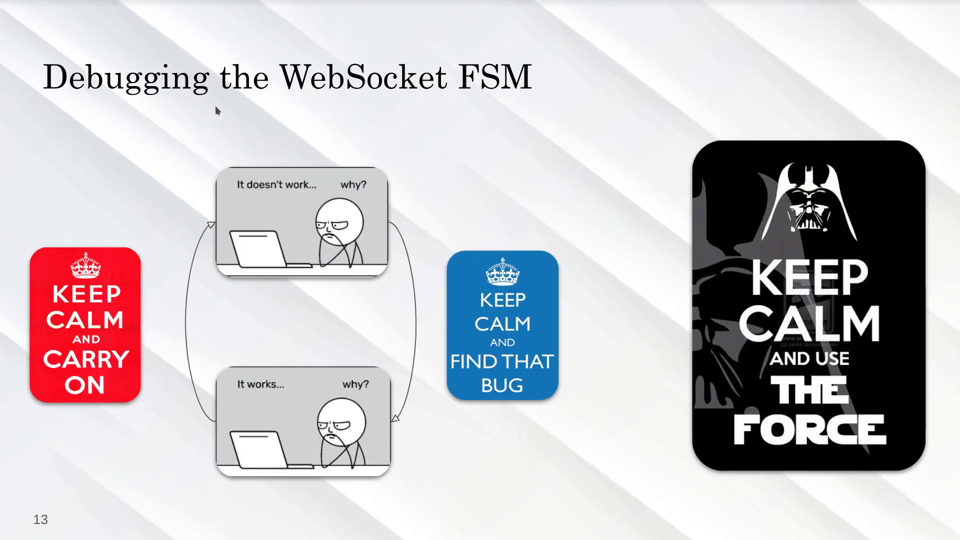
pyautogui.press('Right')
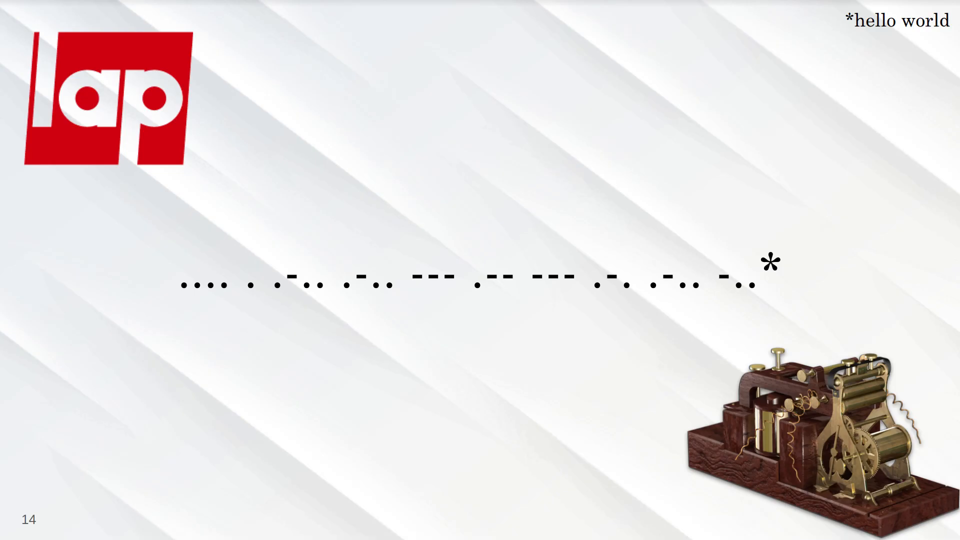
pyautogui.press('ctrl+super+Left')
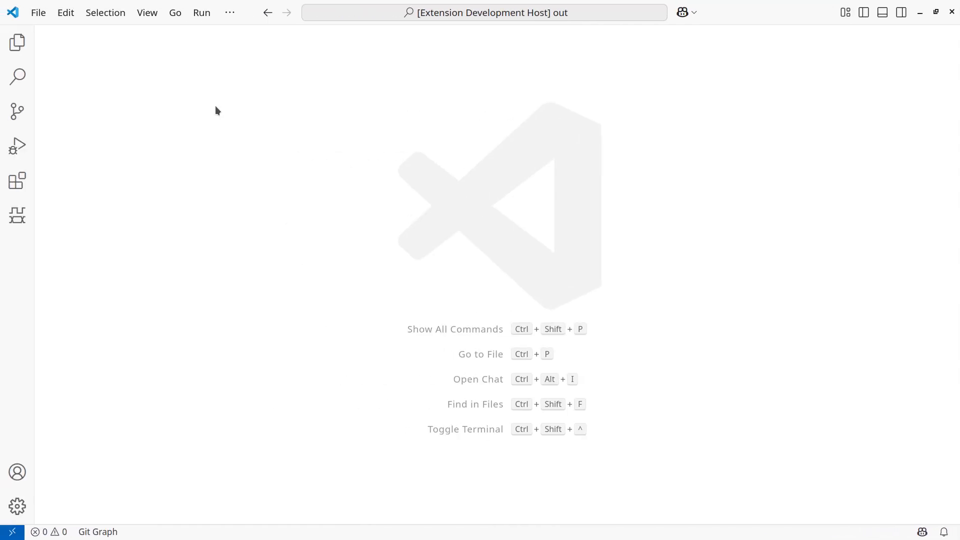
# Collapse the misc folder in the file explorer and open tb_morse.usim from morse/tb.
pyautogui.hotkey('ctrl', 'b')
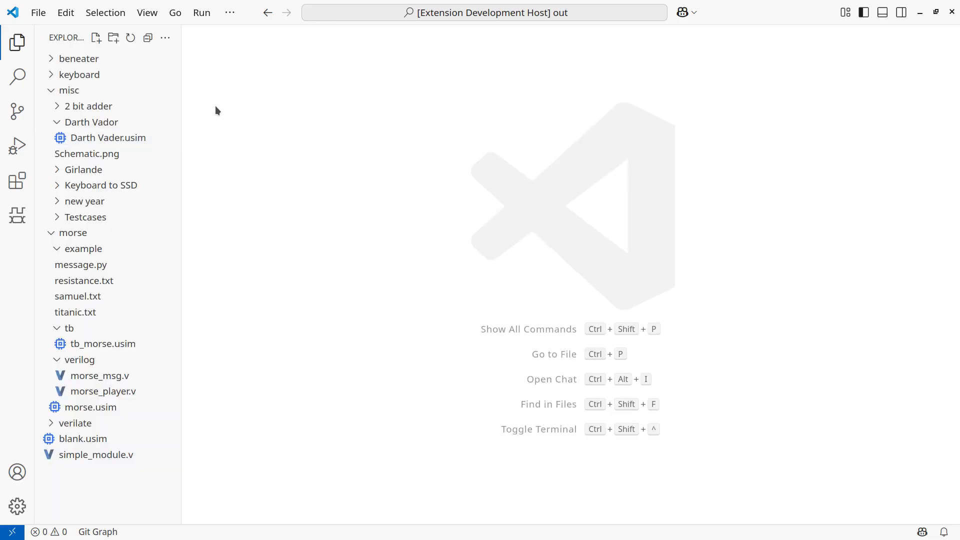
pyautogui.click(61, 91)
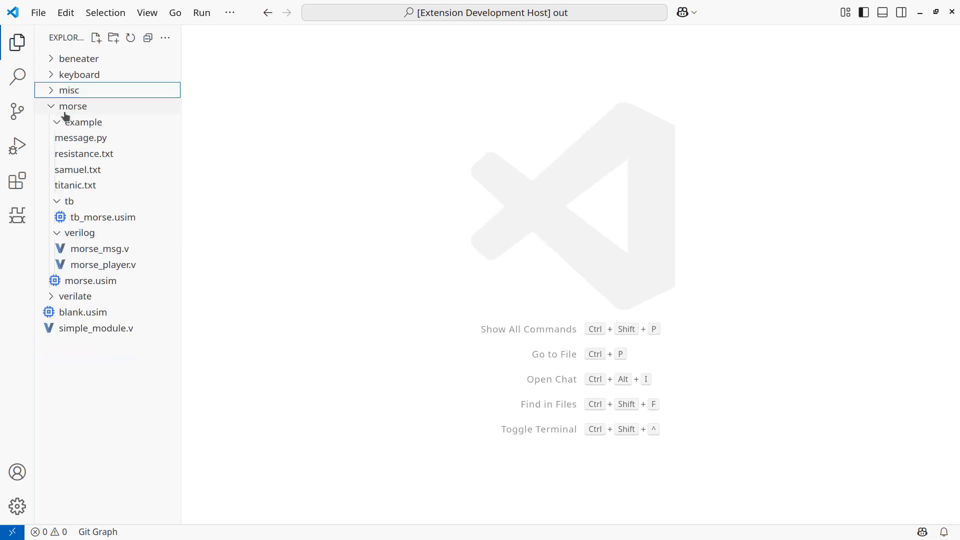
pyautogui.click(87, 218)
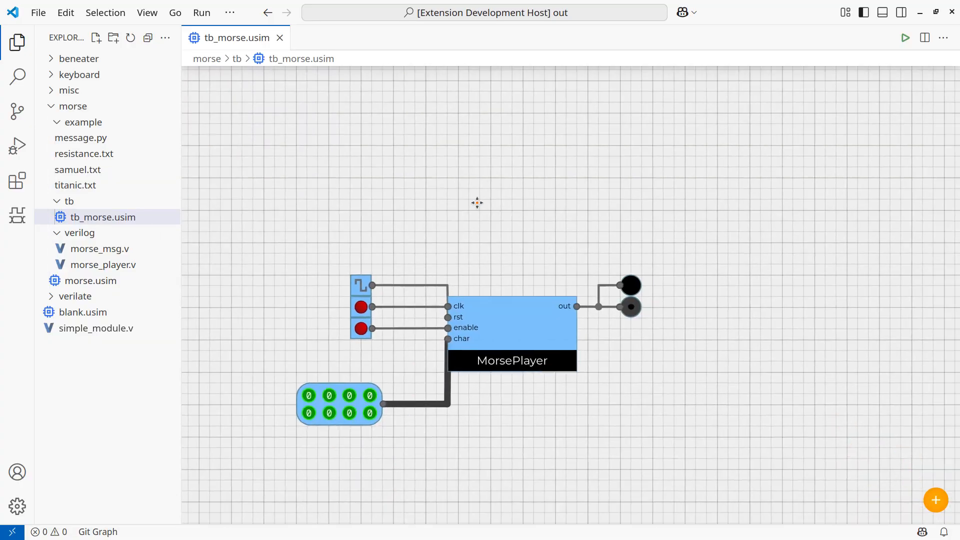
# Open the MorsePlayer block's Verilog source and place it beside the circuit, giving the code the wider share.
pyautogui.doubleClick(538, 326)
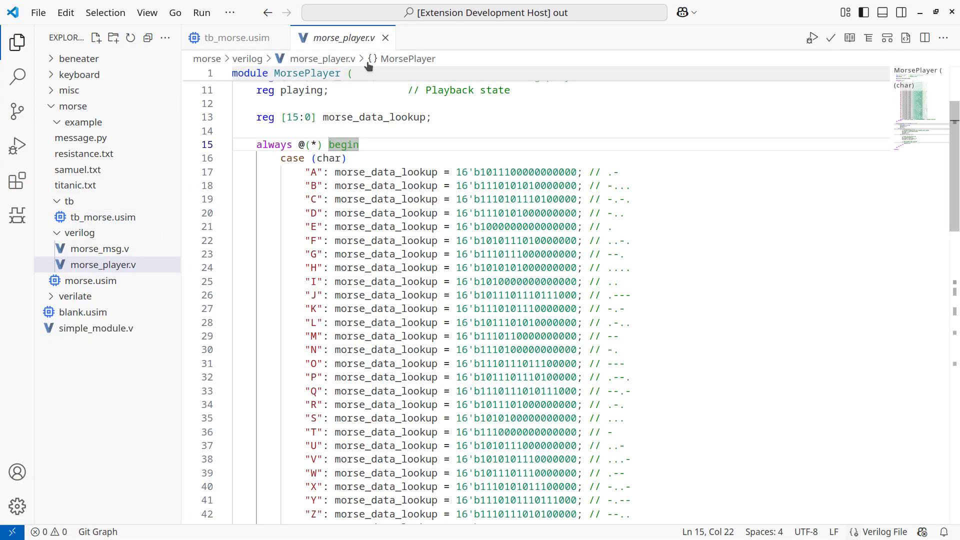
pyautogui.moveTo(344, 37); pyautogui.dragTo(780, 78)
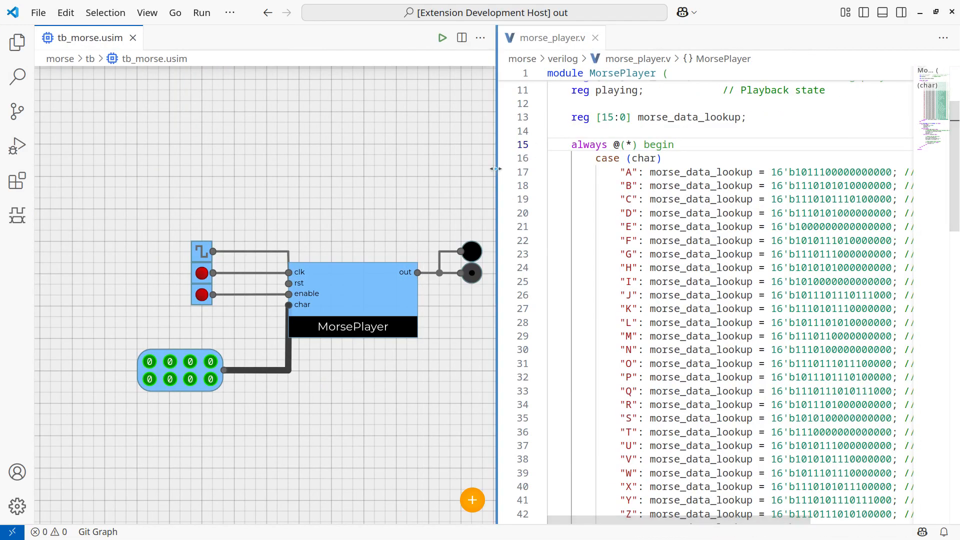
pyautogui.moveTo(497, 164); pyautogui.dragTo(355, 172)
# Review the clk, rst, enable and char input declarations of the MorsePlayer module in morse_player.v.
pyautogui.scroll(2, 534, 210)
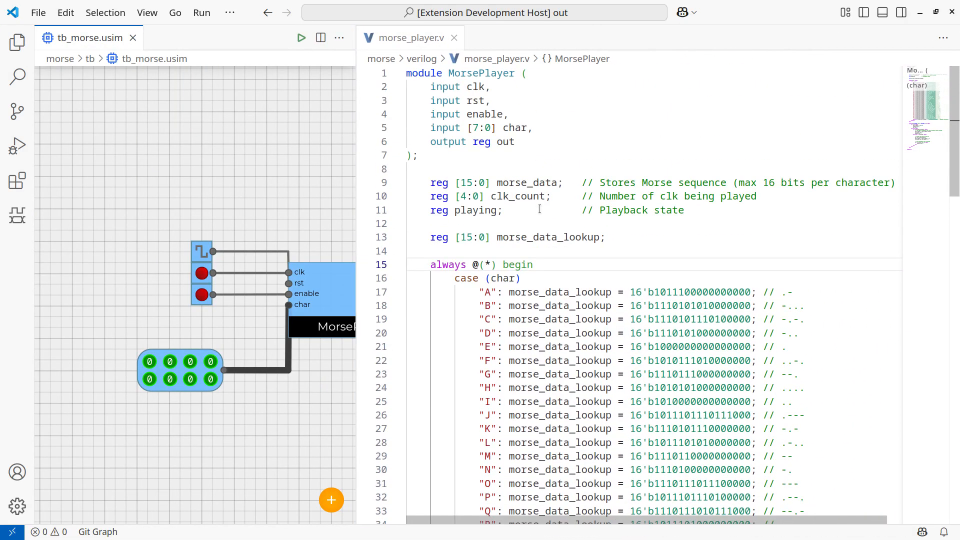
pyautogui.click(481, 88)
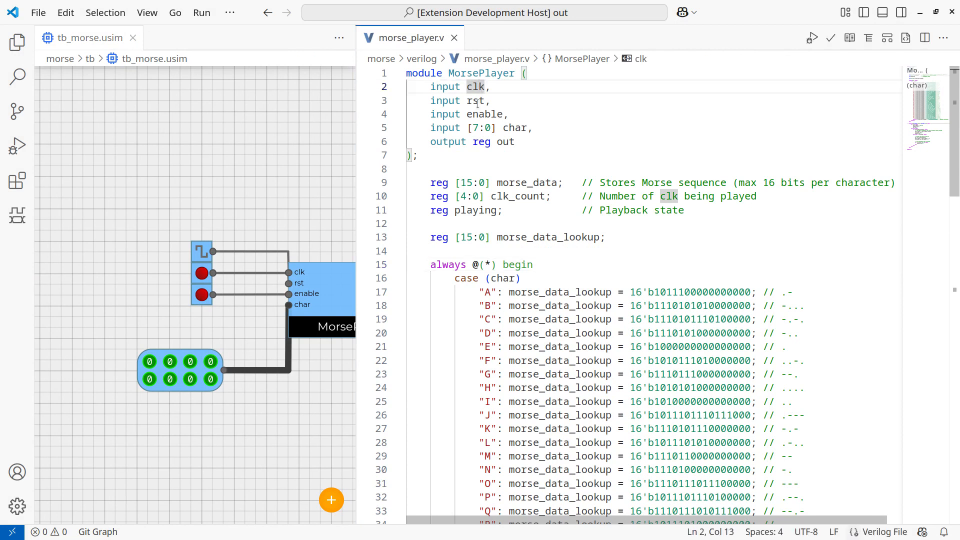
pyautogui.click(479, 101)
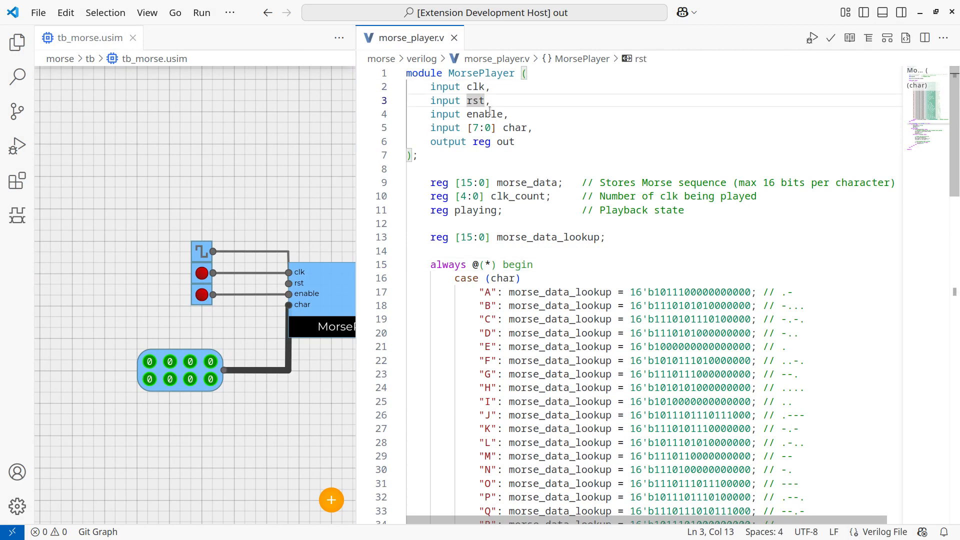
pyautogui.click(491, 114)
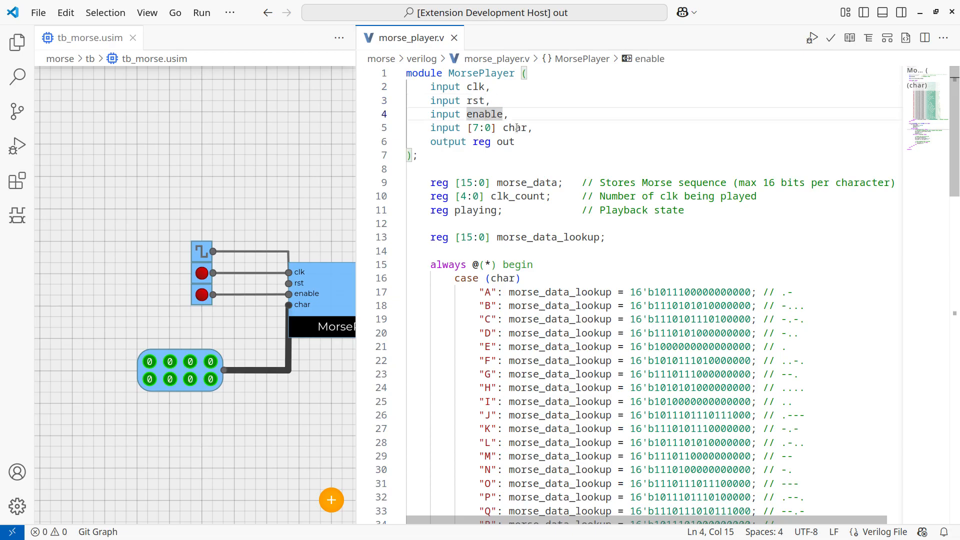
pyautogui.click(517, 128)
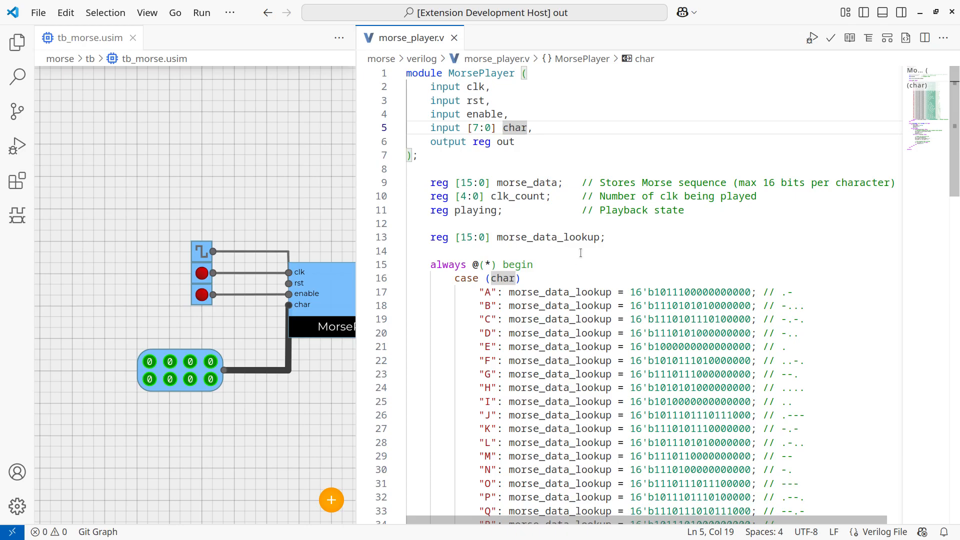
# Examine the Morse lookup table, highlighting the "S" entry and the leading 10101 bits of its pattern.
pyautogui.scroll(-4, 613, 242)
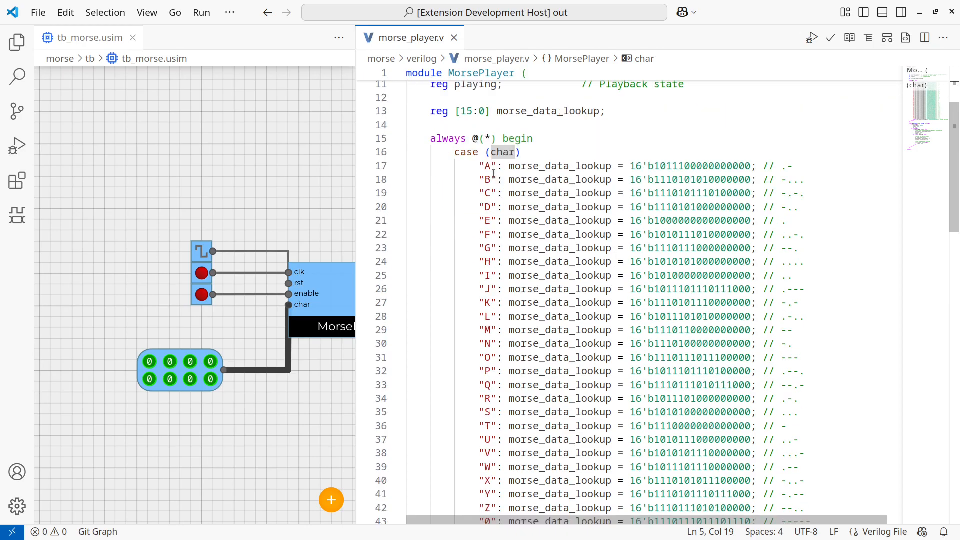
pyautogui.scroll(-5, 497, 209)
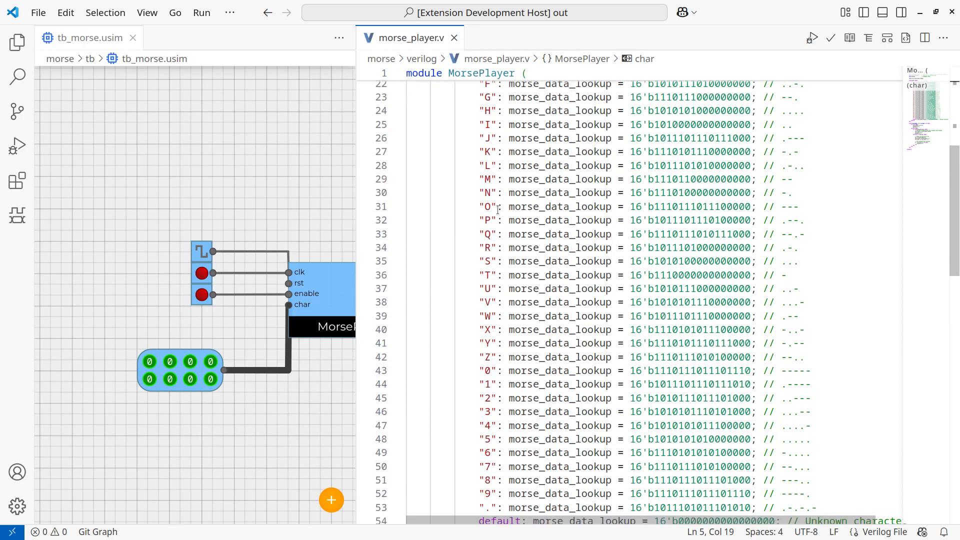
pyautogui.moveTo(481, 258); pyautogui.dragTo(500, 264)
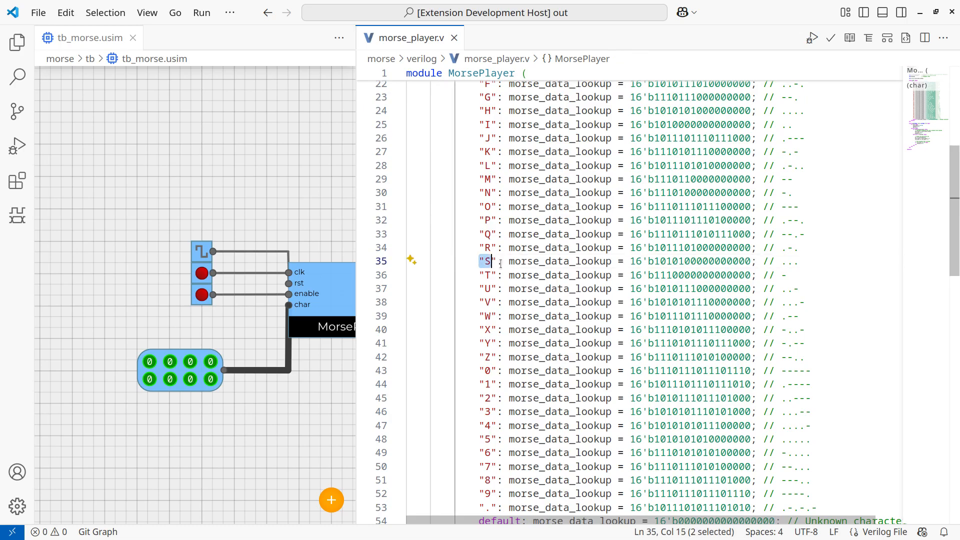
pyautogui.click(654, 263)
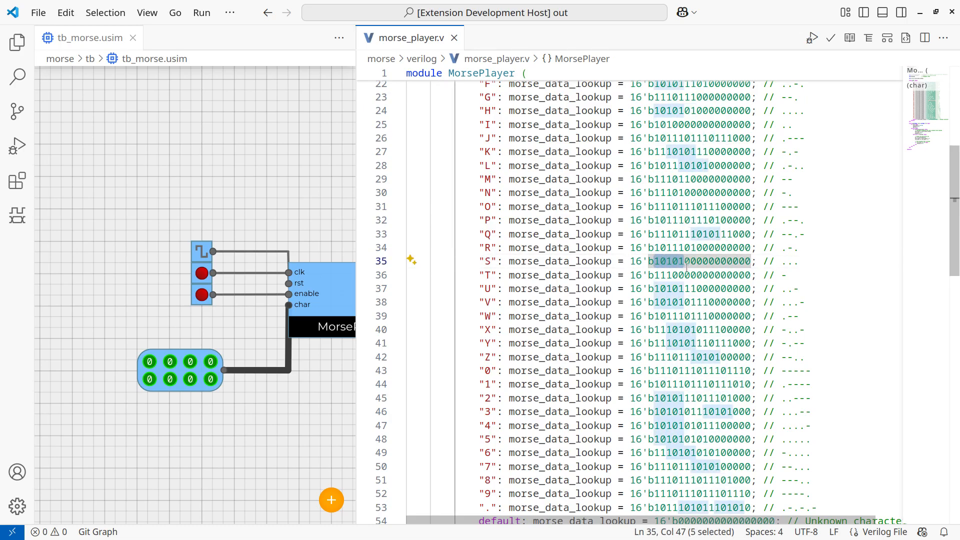
pyautogui.moveTo(684, 263)
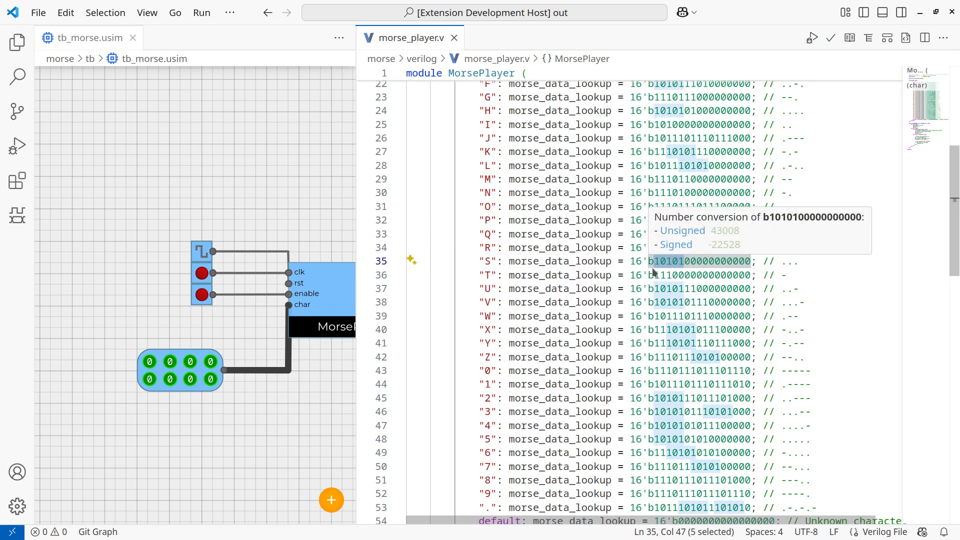
pyautogui.click(820, 298)
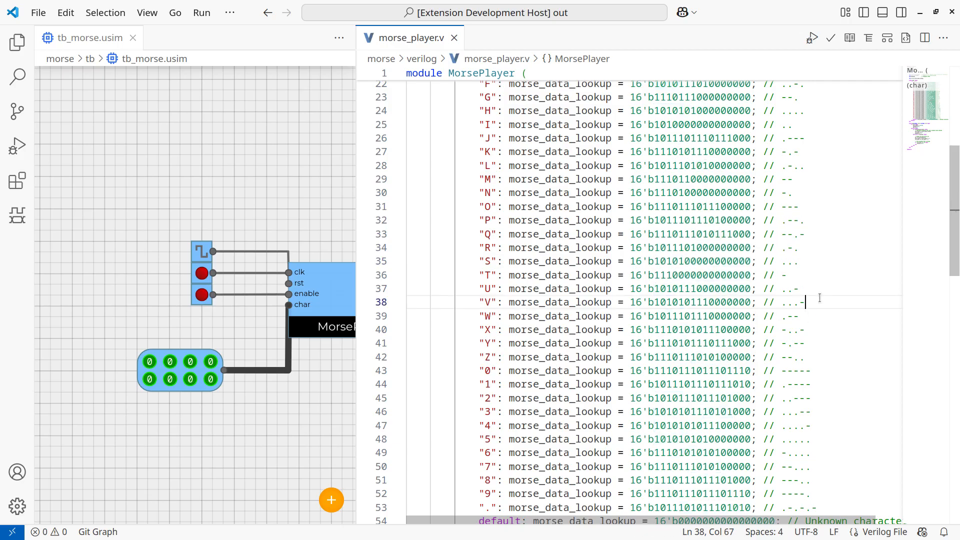
# Review the rest of the lookup table and the playback logic, highlighting the clk_count == 16 check and playing <= 0.
pyautogui.scroll(-3, 643, 272)
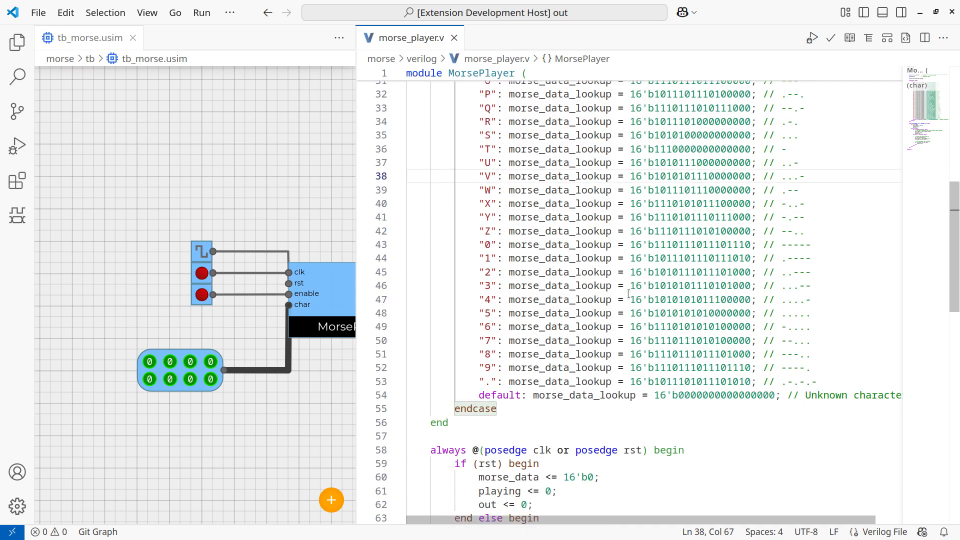
pyautogui.scroll(1, 605, 296)
pyautogui.scroll(3, 605, 296)
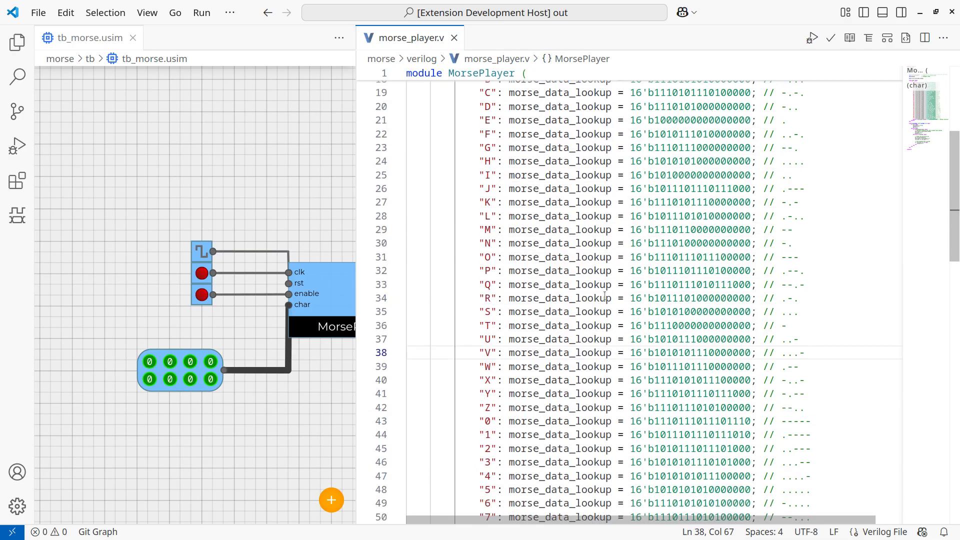
pyautogui.scroll(-10, 602, 296)
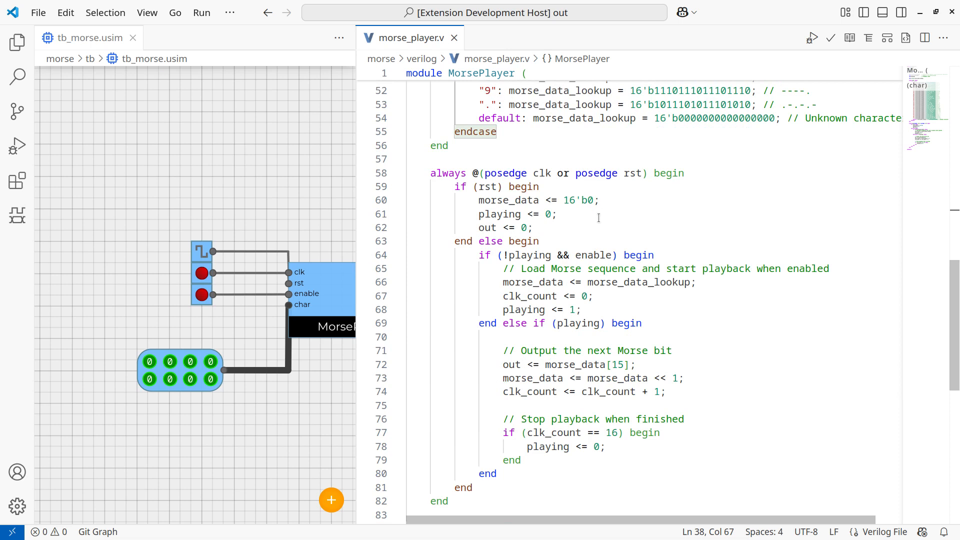
pyautogui.click(554, 432)
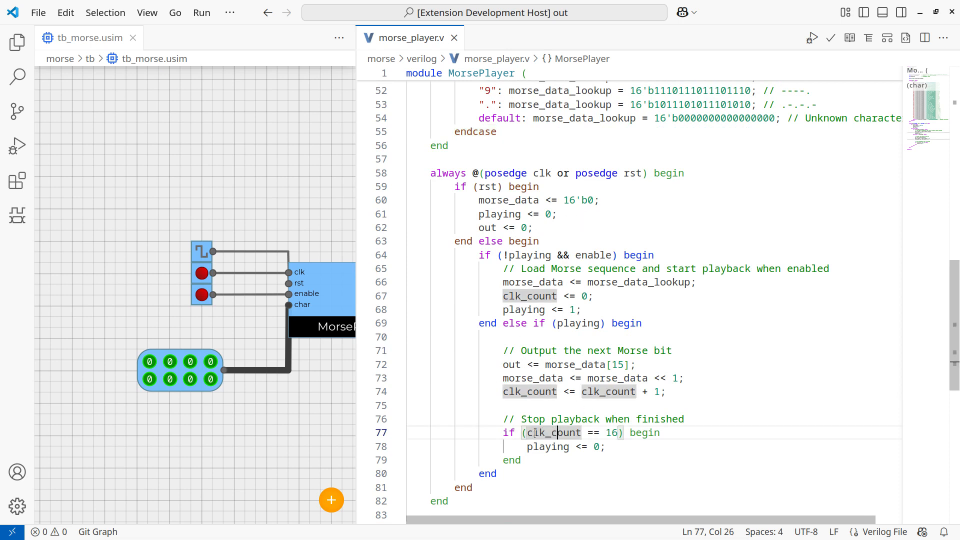
pyautogui.moveTo(503, 432); pyautogui.dragTo(528, 447)
pyautogui.click(617, 449)
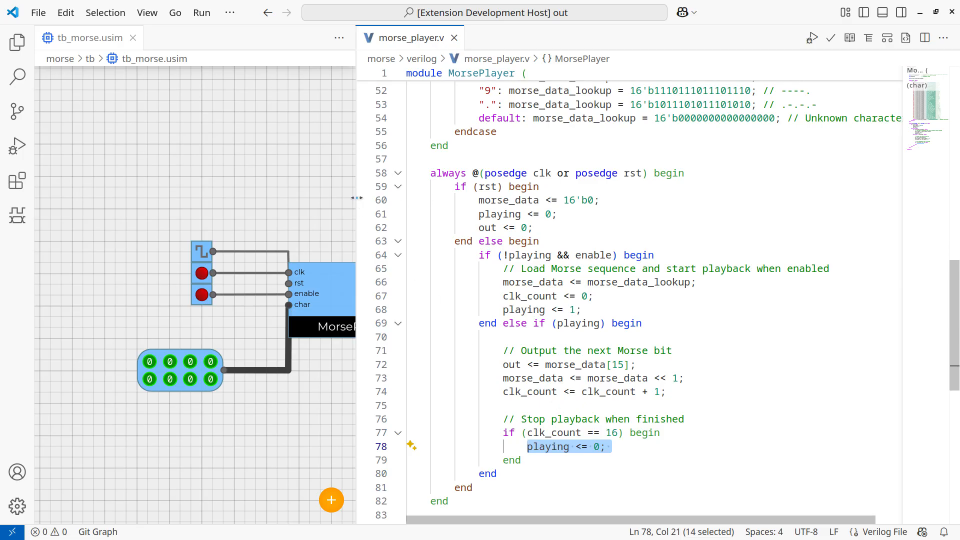
# With morse_player.v closed, start simulating the tb_morse circuit and pulse its upper push button.
pyautogui.middleClick(405, 37)
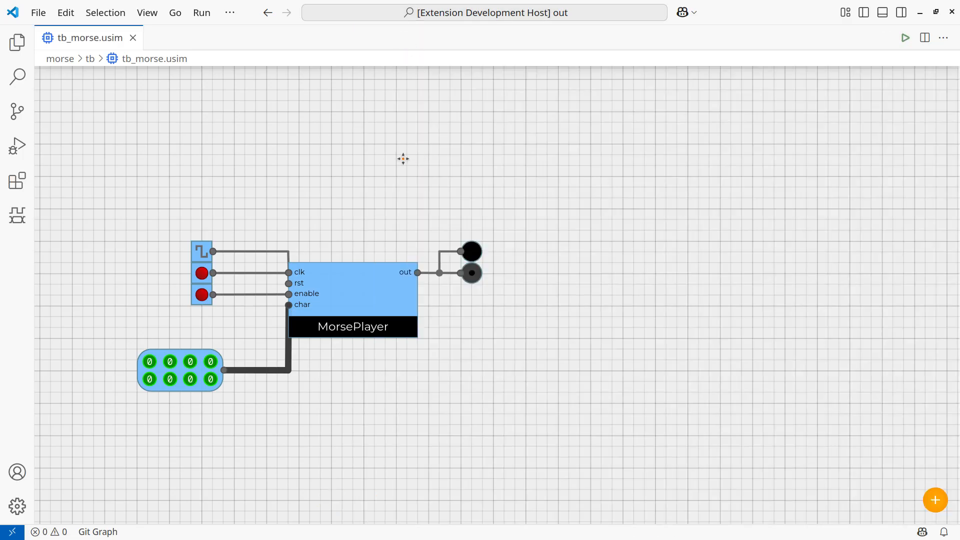
pyautogui.moveTo(402, 159); pyautogui.dragTo(448, 156)
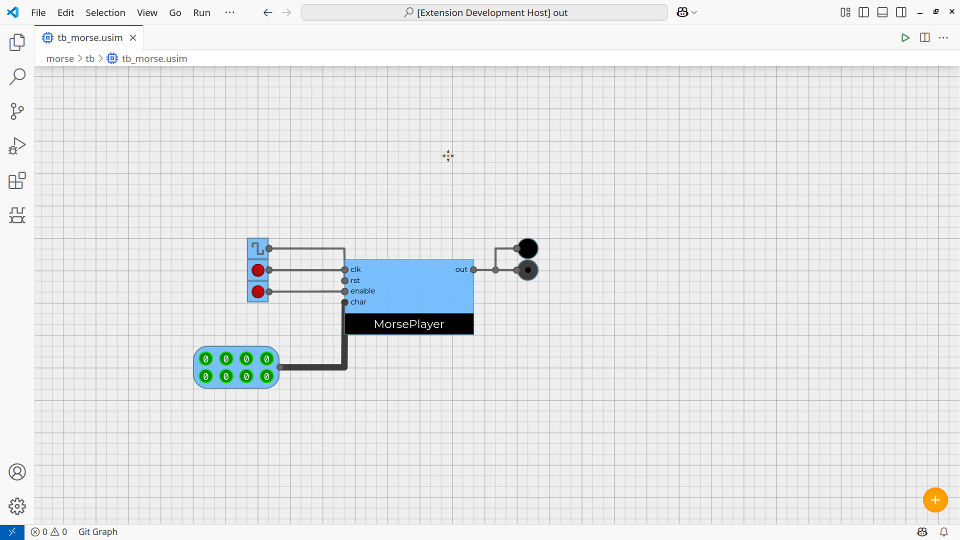
pyautogui.press('F5')
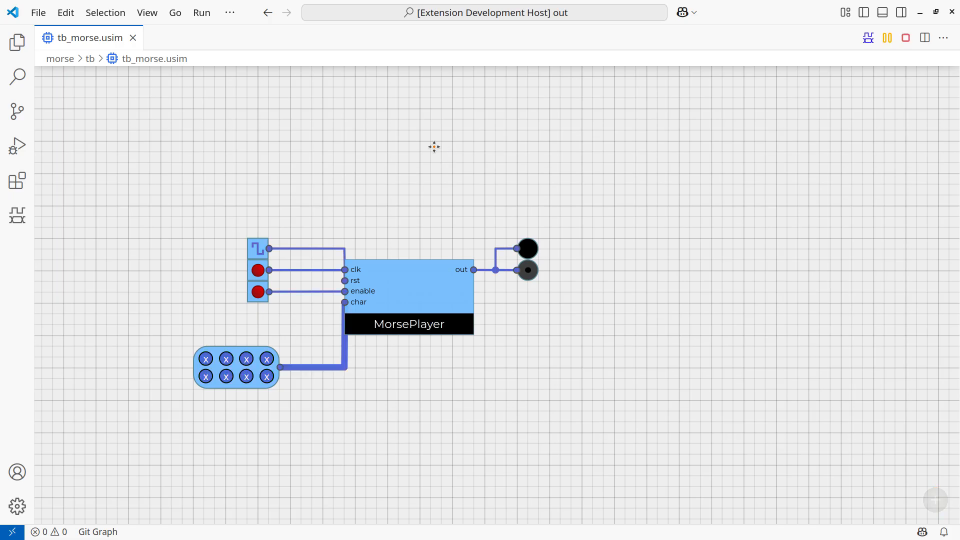
pyautogui.click(258, 274)
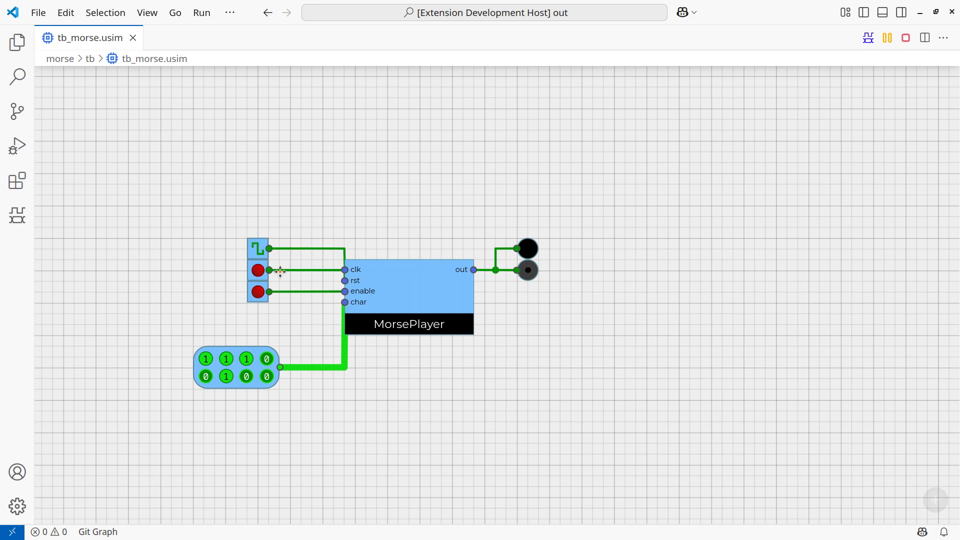
# Open the KCalc calculator and enter 83 to look up its binary form.
pyautogui.hotkey('alt', 'space')
pyautogui.press('Return')
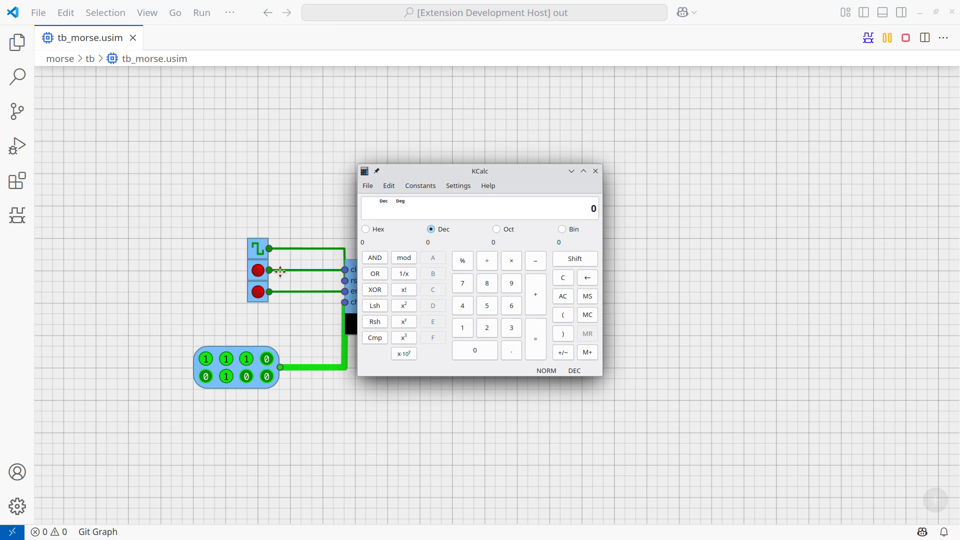
pyautogui.write('83')
# Clear all bits of the 8-bit input block feeding char to 0.
pyautogui.click(226, 360)
pyautogui.click(203, 361)
pyautogui.click(246, 359)
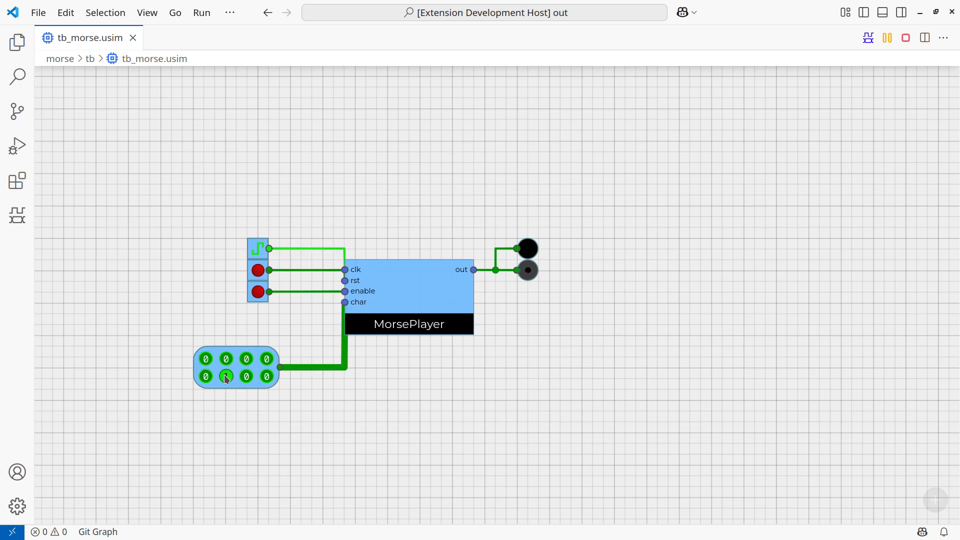
pyautogui.click(222, 377)
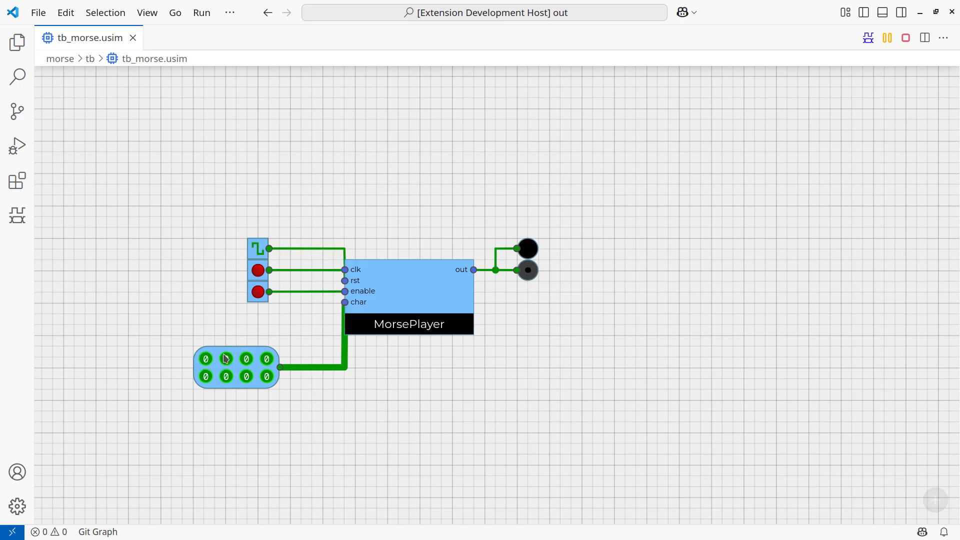
# Set the 8-bit input block to 01010011 and pulse the push button wired to enable.
pyautogui.click(226, 359)
pyautogui.click(266, 359)
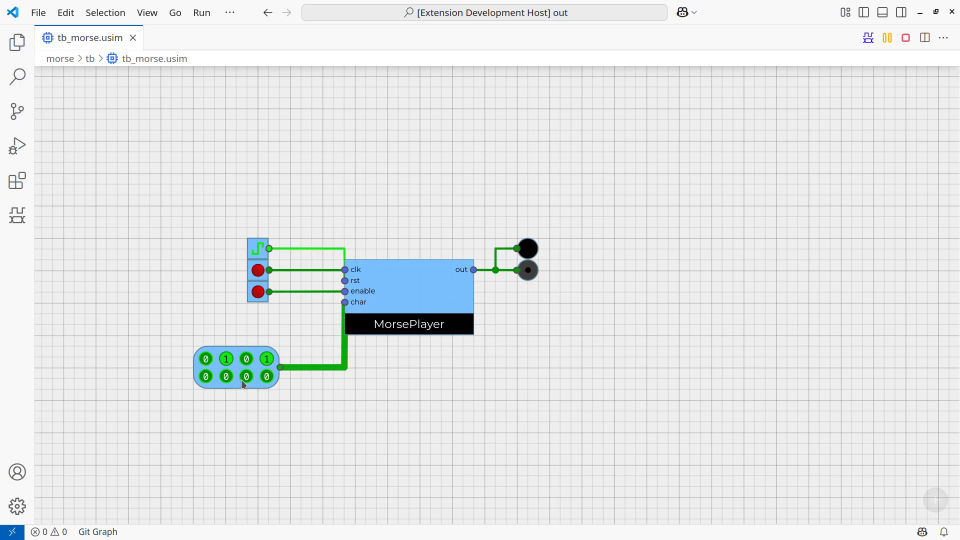
pyautogui.click(247, 376)
pyautogui.click(266, 379)
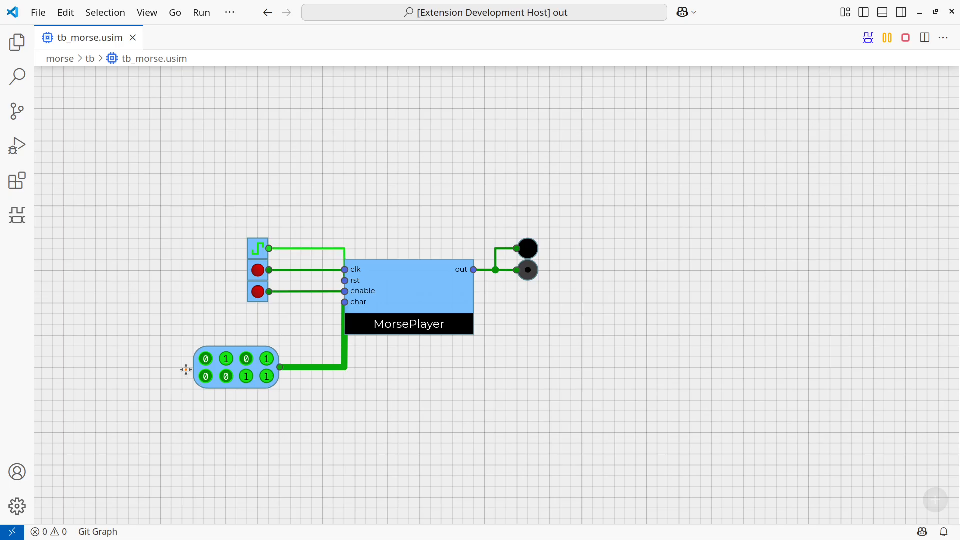
pyautogui.click(257, 295)
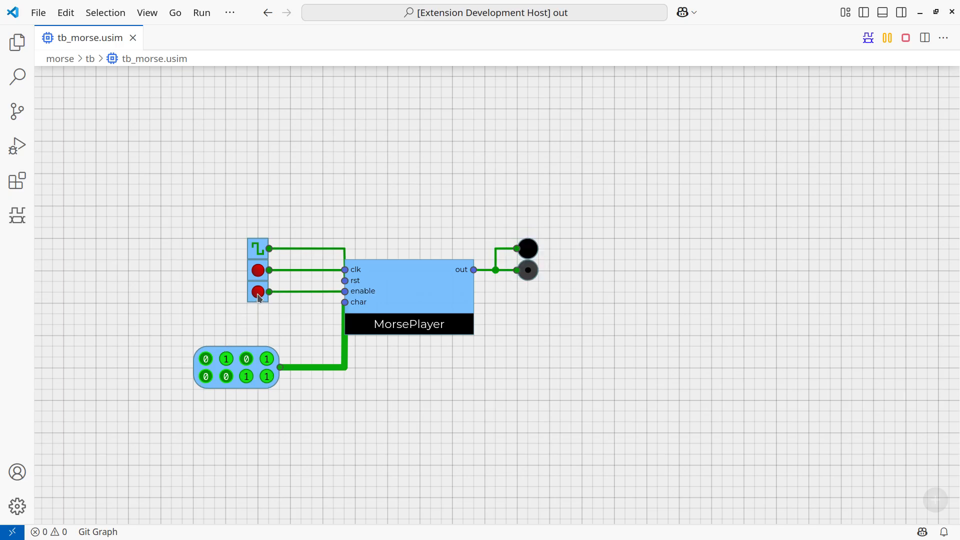
pyautogui.click(258, 293)
# Switch to the KCalc calculator and enter 79 to look up its binary form.
pyautogui.hotkey('alt', 'space')
pyautogui.press('Return')
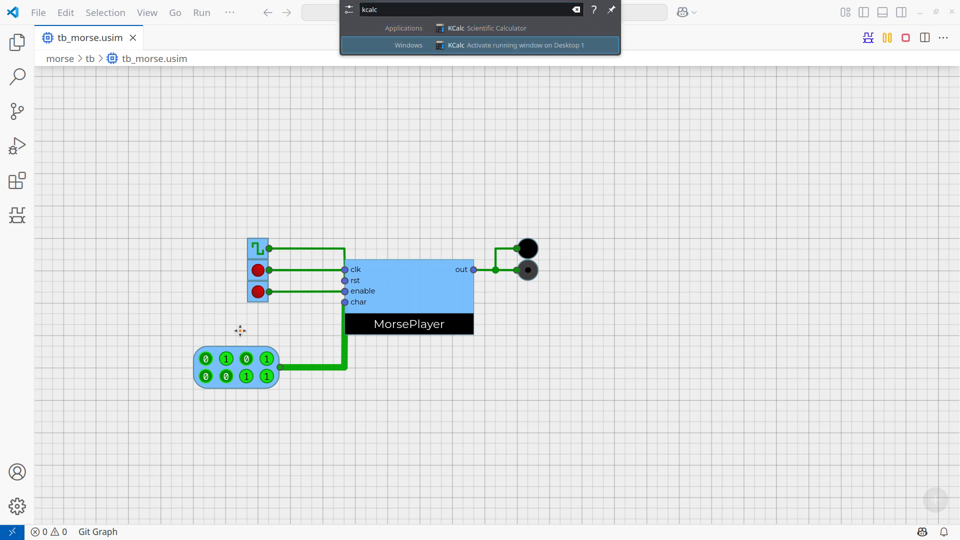
pyautogui.press('Escape')
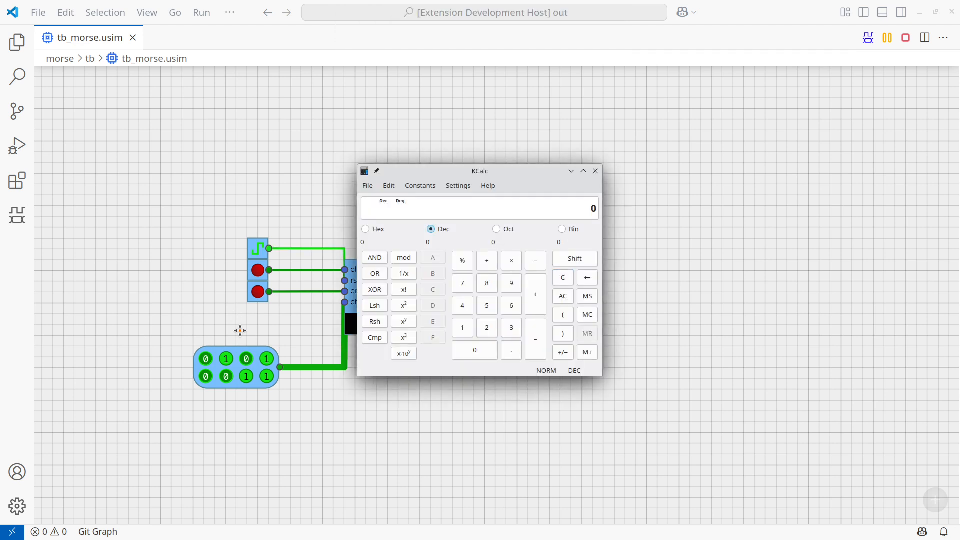
pyautogui.write('79')
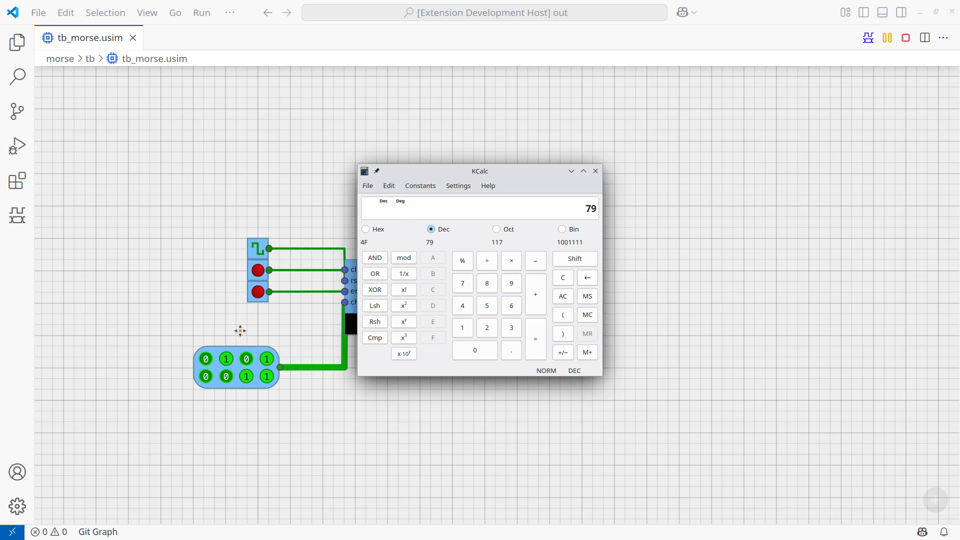
pyautogui.press('Escape')
# Back in the running tb_morse circuit, set the 8-bit input block feeding char to 01001111.
pyautogui.click(165, 401)
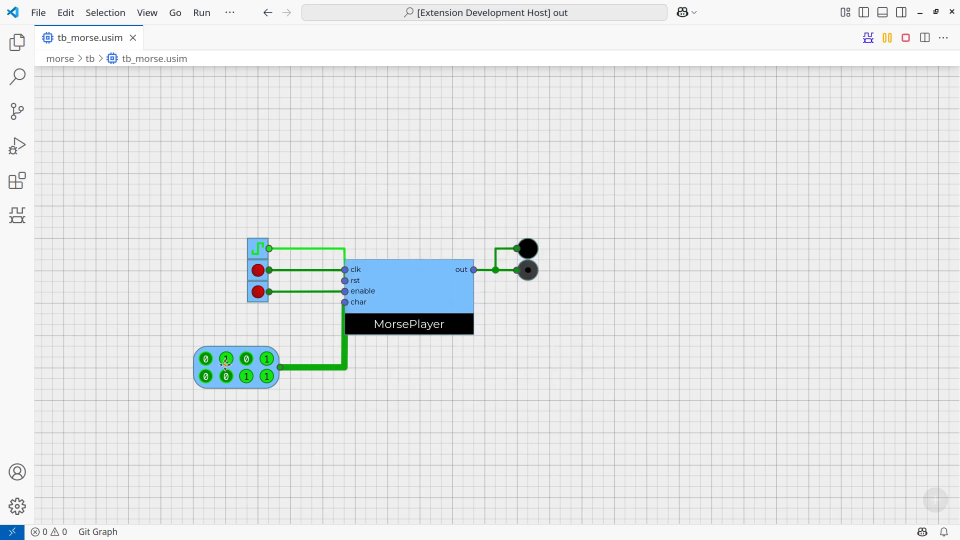
pyautogui.click(267, 359)
pyautogui.click(226, 376)
pyautogui.click(205, 376)
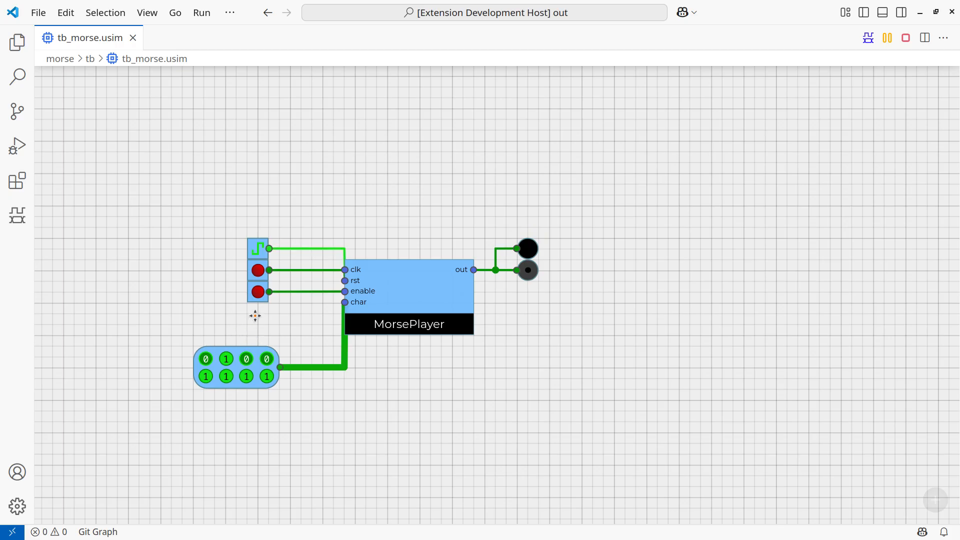
# Stop the simulation, close tb_morse.usim and open morse.usim from the morse folder.
pyautogui.hotkey('shift', 'F5')
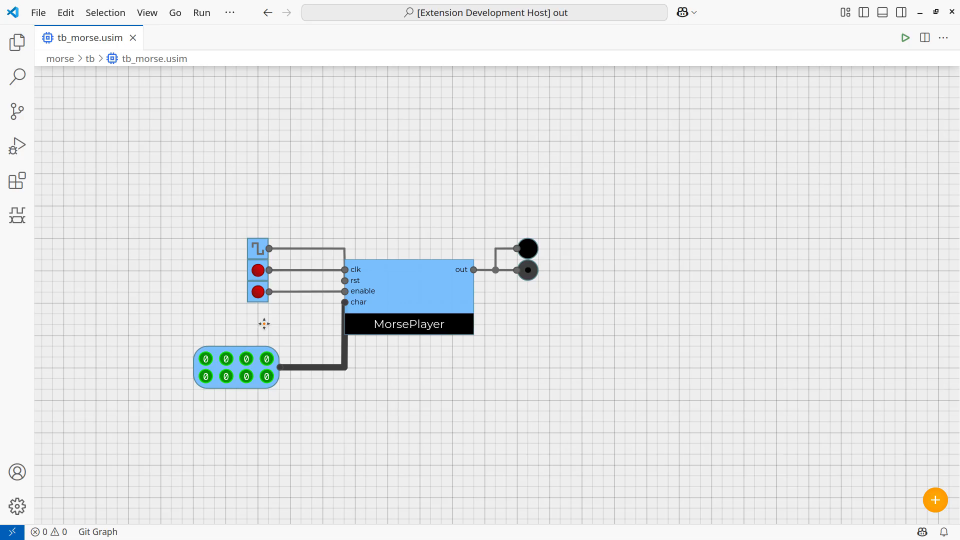
pyautogui.hotkey('ctrl', 'w')
pyautogui.hotkey('ctrl', 'b')
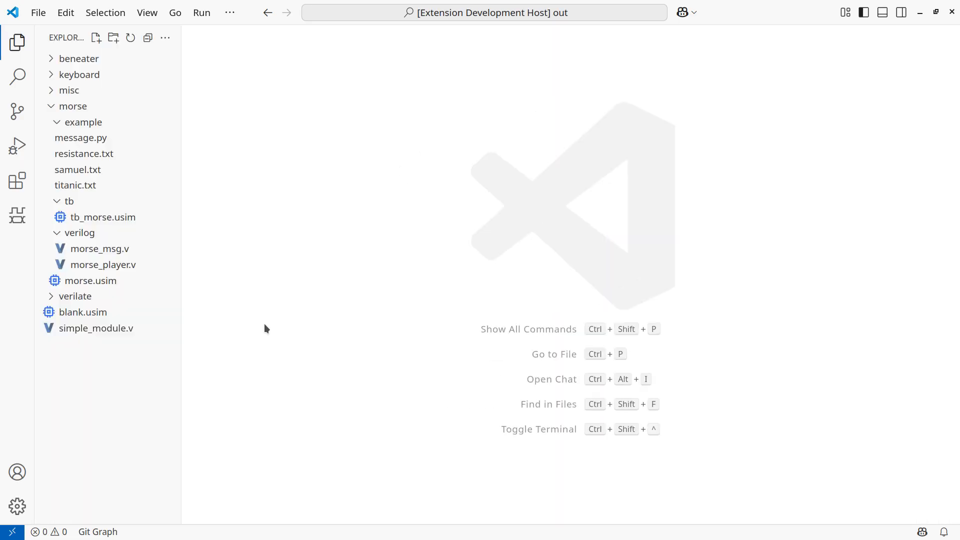
pyautogui.click(110, 285)
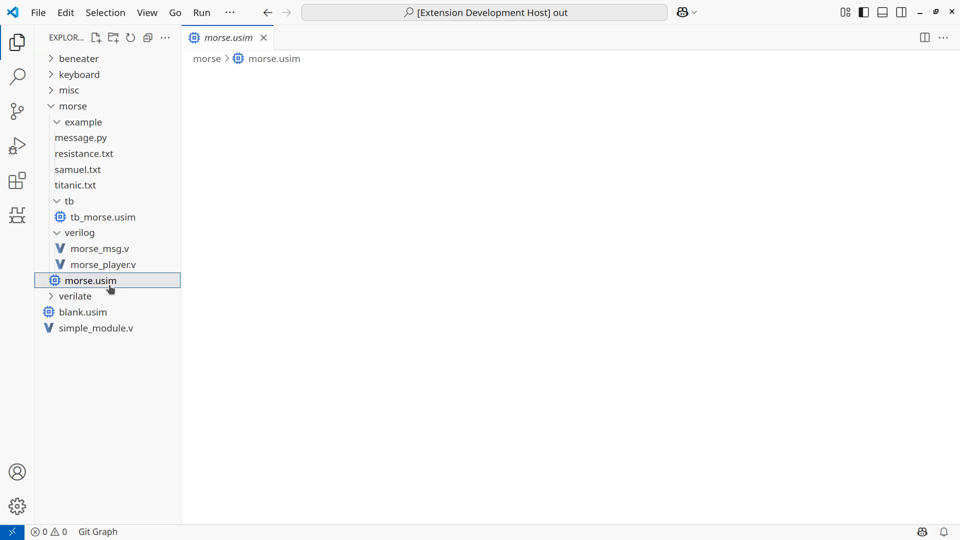
pyautogui.doubleClick(110, 286)
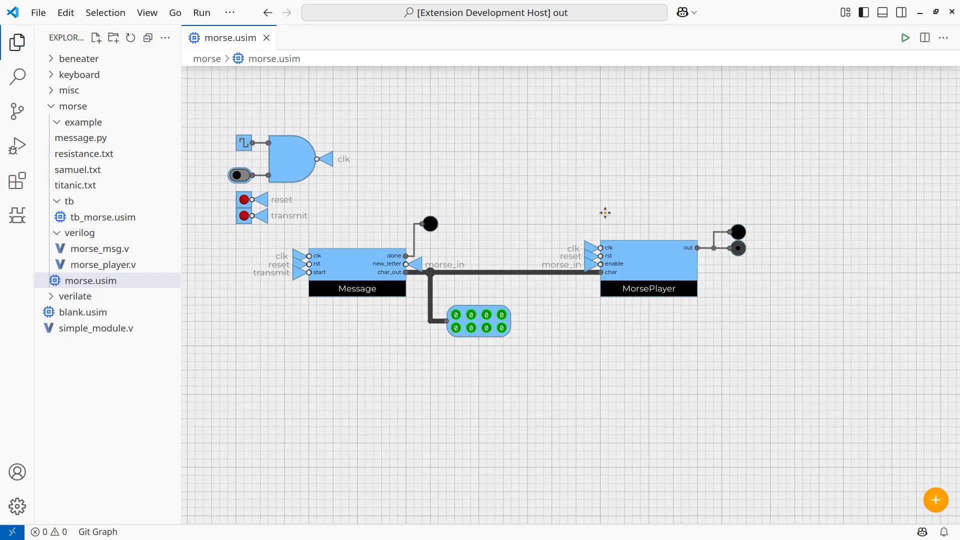
# Open the Message component's Verilog source and highlight the rom[0] to rom[9] assignments.
pyautogui.doubleClick(352, 282)
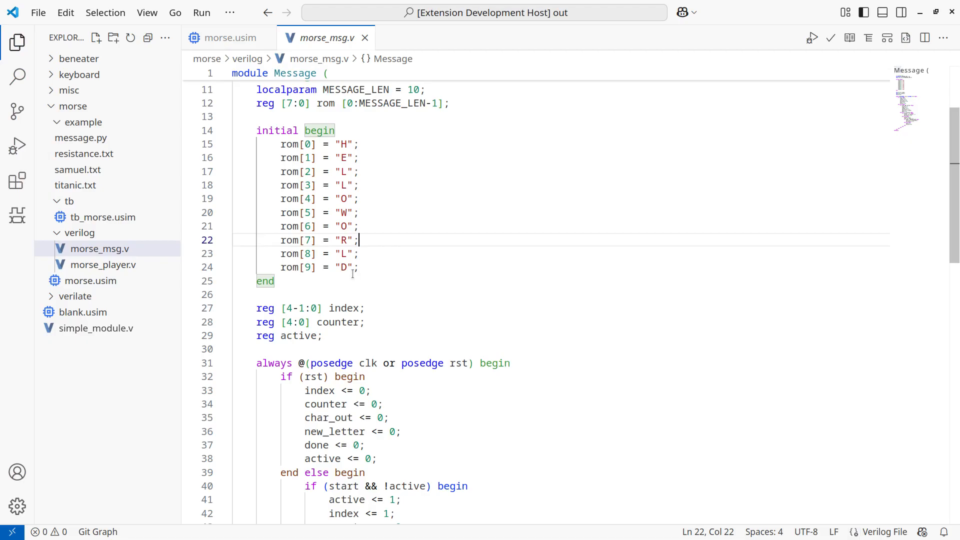
pyautogui.scroll(3, 360, 270)
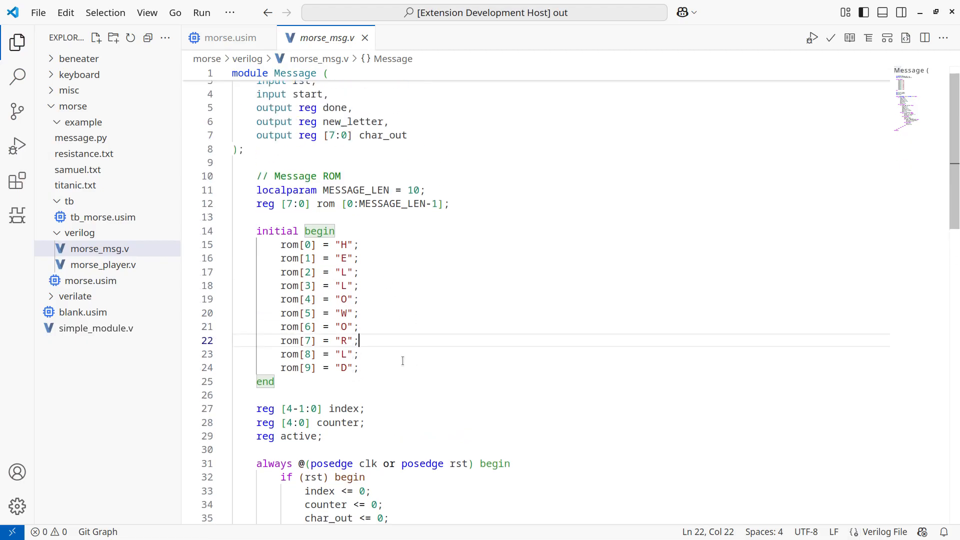
pyautogui.moveTo(379, 369); pyautogui.dragTo(235, 247)
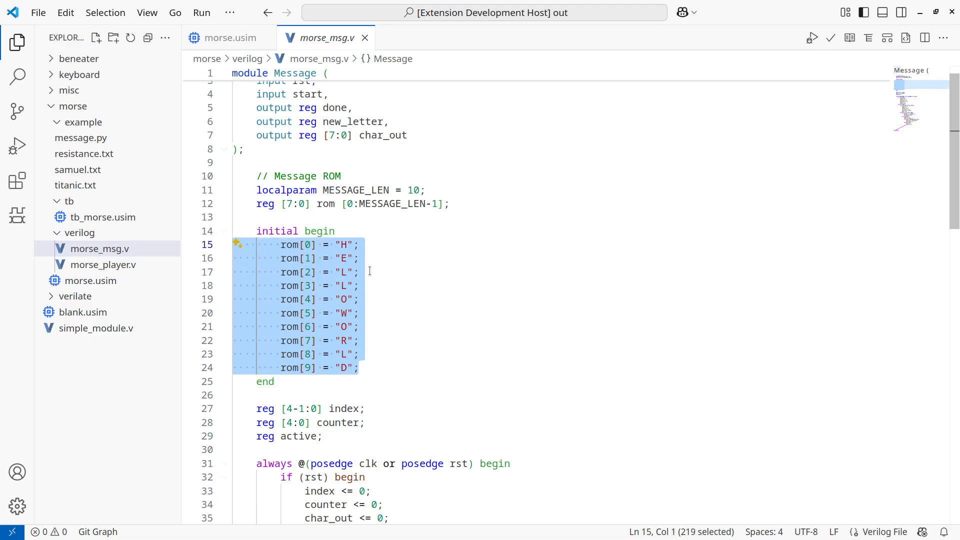
pyautogui.click(393, 279)
pyautogui.scroll(1, 389, 277)
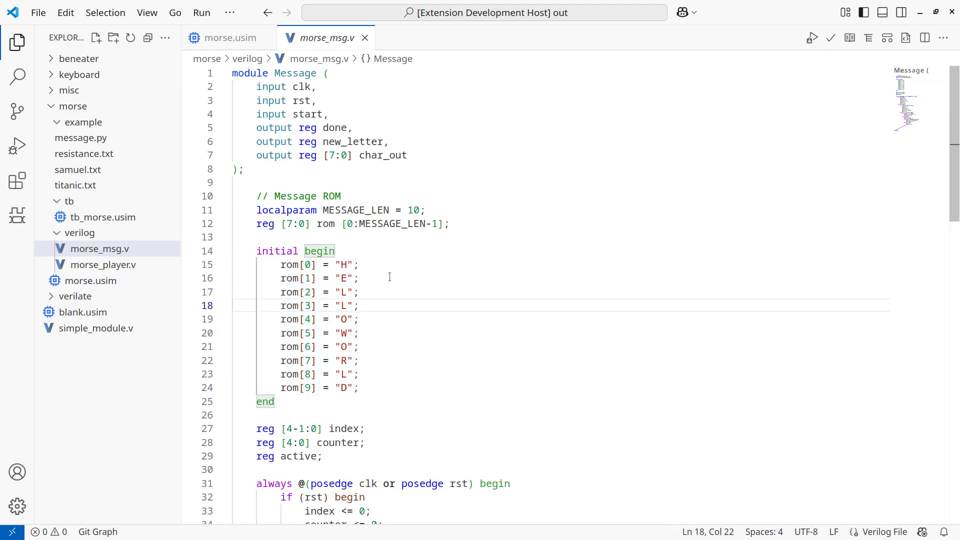
# Examine the done and new_letter outputs of the Message module and its clocked letter-sending logic.
pyautogui.scroll(-3, 388, 270)
pyautogui.scroll(3, 389, 270)
pyautogui.moveTo(348, 129); pyautogui.dragTo(320, 129)
pyautogui.moveTo(383, 142); pyautogui.dragTo(323, 141)
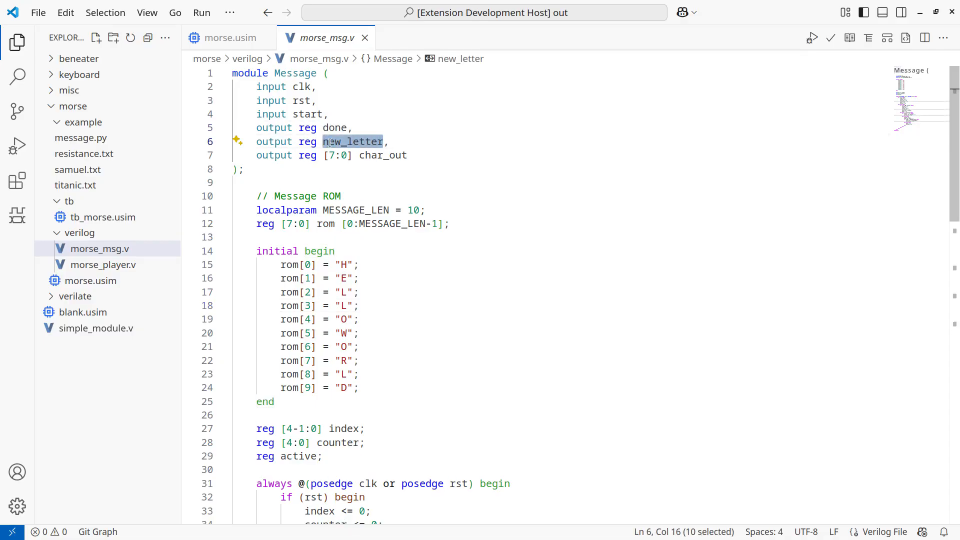
pyautogui.scroll(-7, 338, 212)
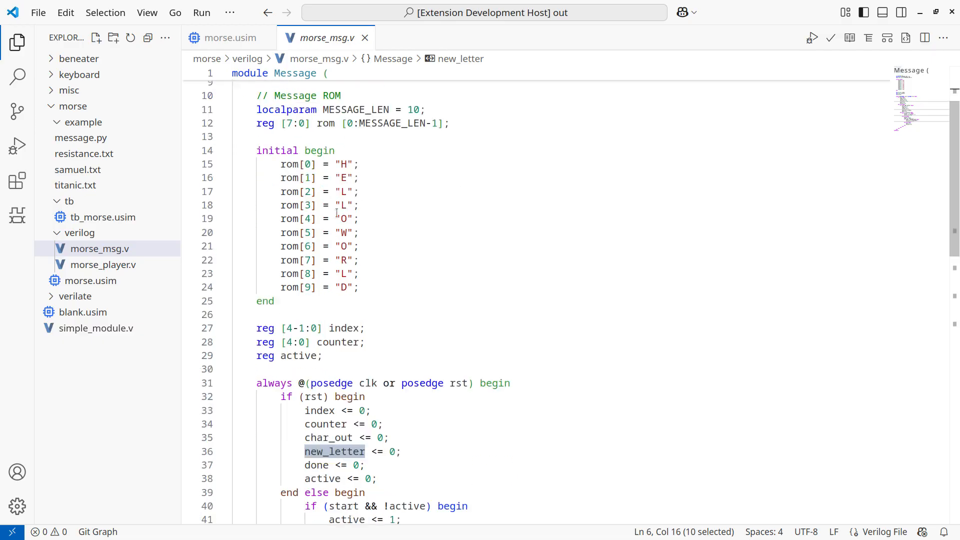
pyautogui.scroll(-4, 338, 212)
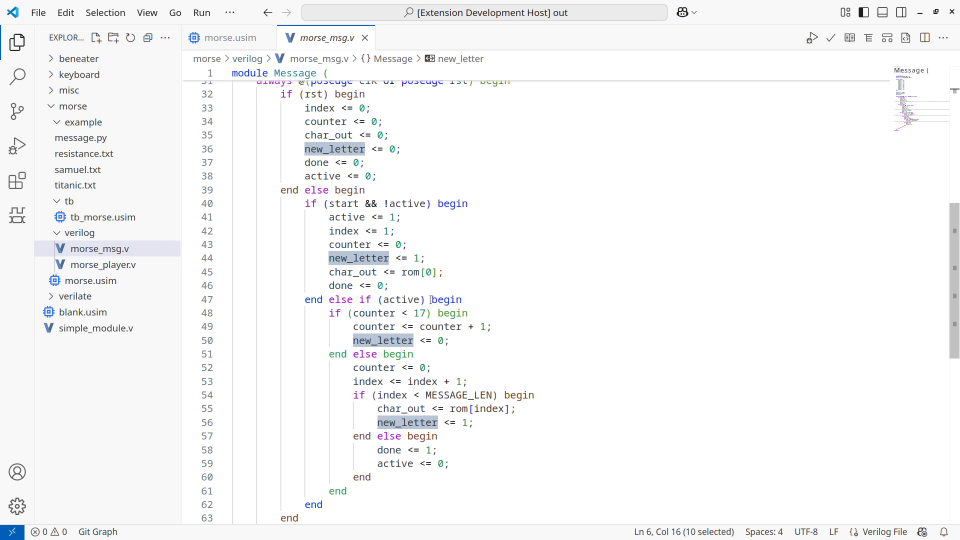
pyautogui.moveTo(398, 307)
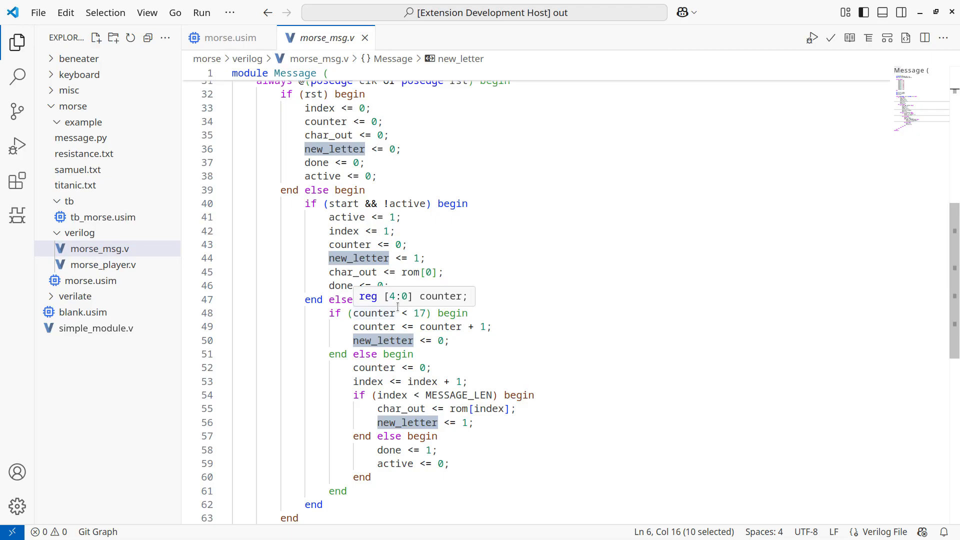
pyautogui.scroll(10, 398, 306)
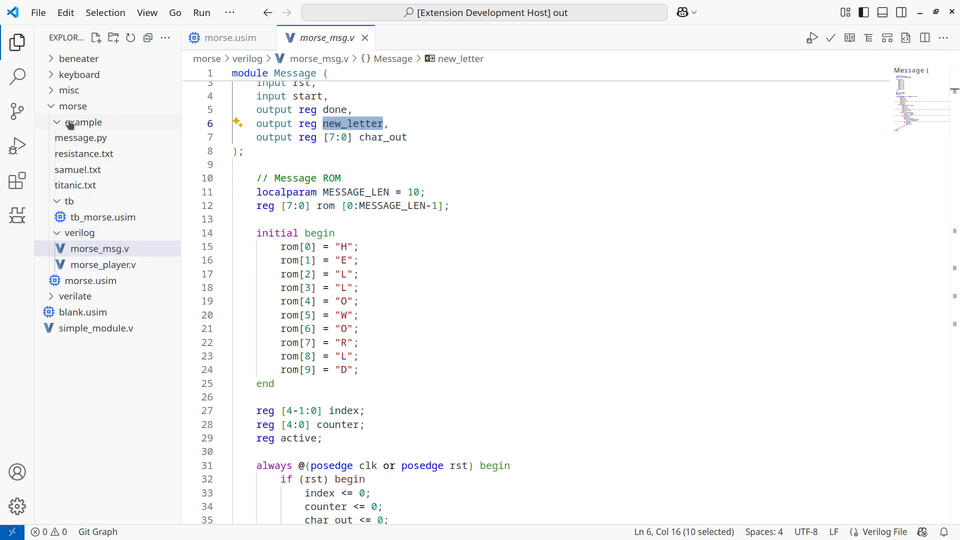
# Open message.py from the example folder and review its Verilog template, input sanitizing and ROM generation code.
pyautogui.click(98, 141)
pyautogui.click(98, 141)
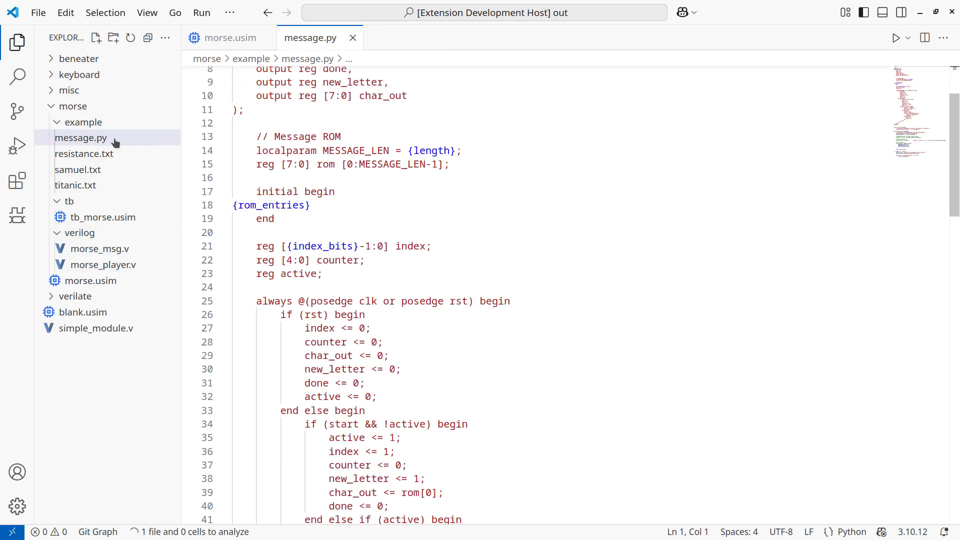
pyautogui.scroll(3, 359, 159)
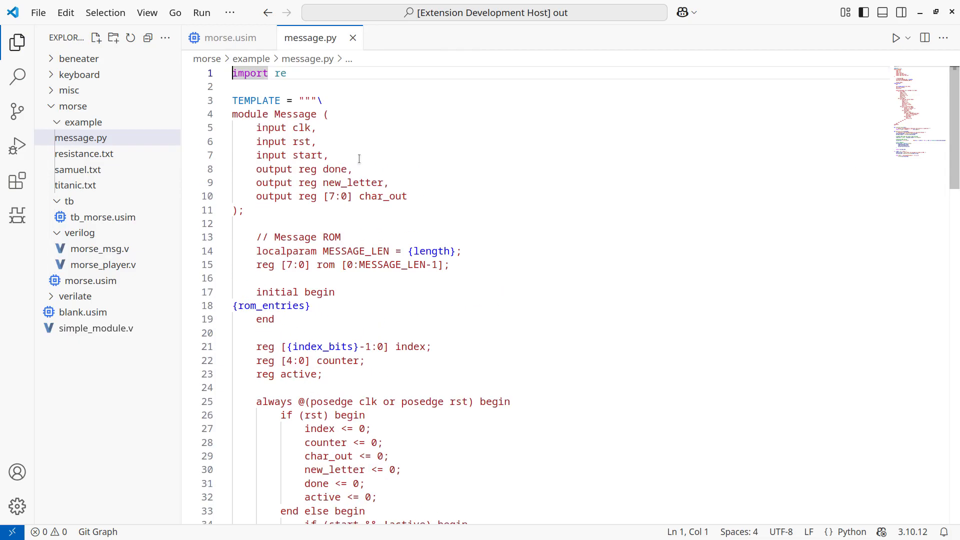
pyautogui.scroll(-11, 353, 334)
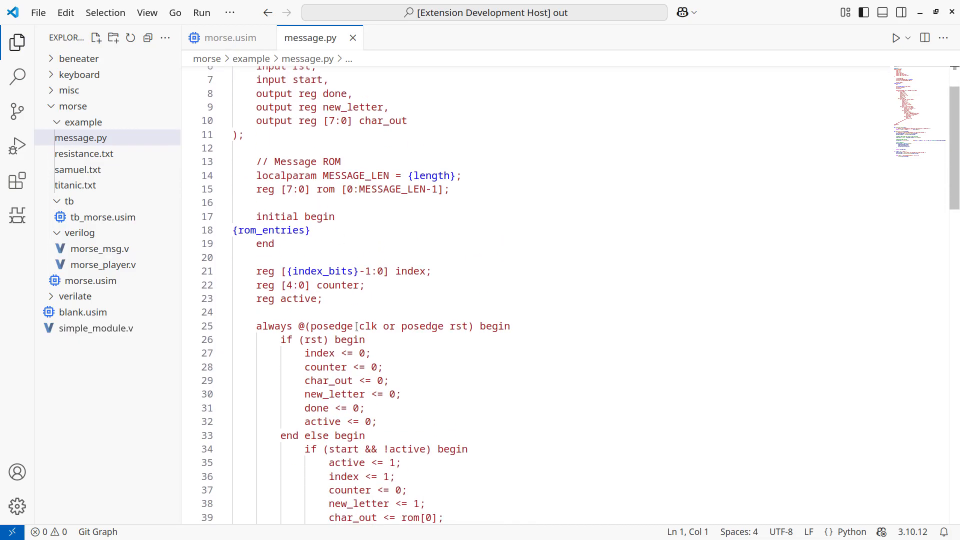
pyautogui.scroll(-6, 357, 326)
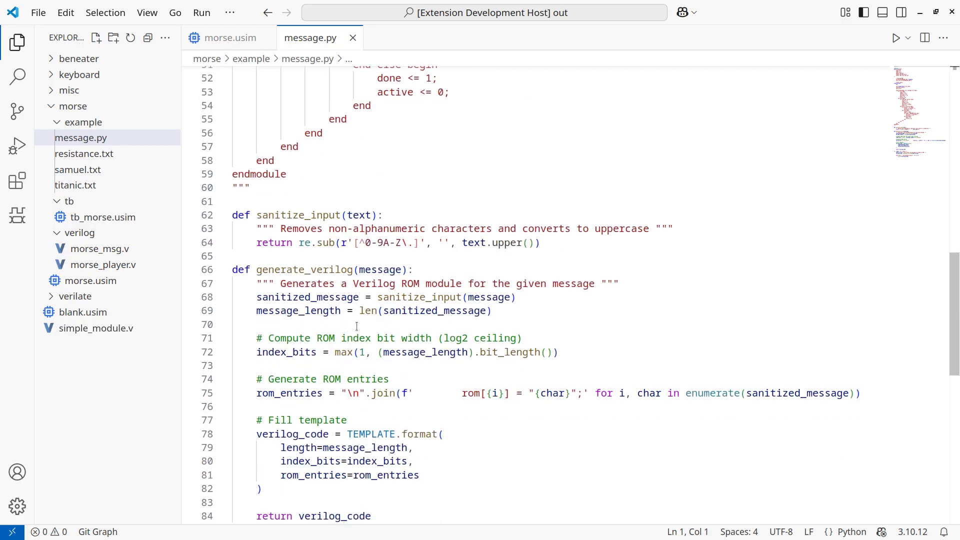
pyautogui.scroll(15, 357, 327)
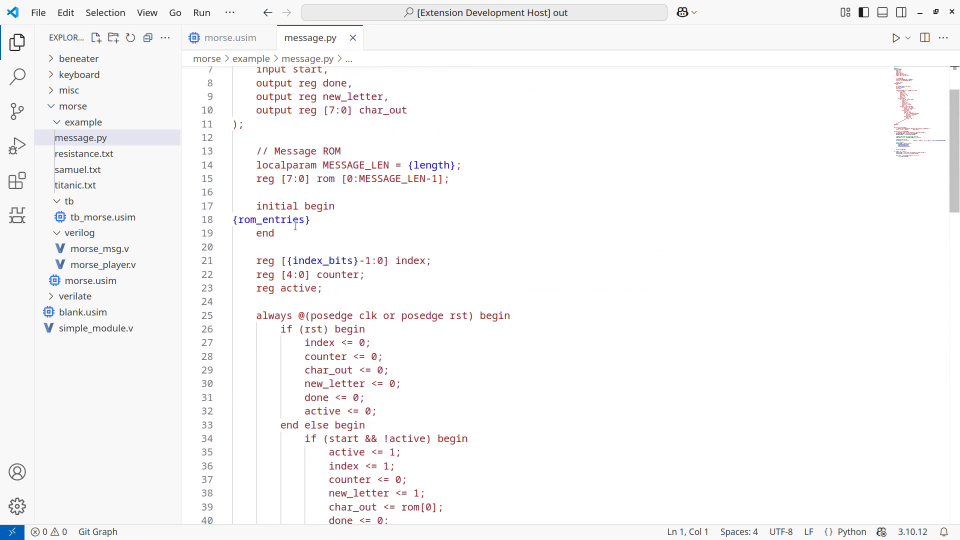
pyautogui.scroll(-17, 316, 280)
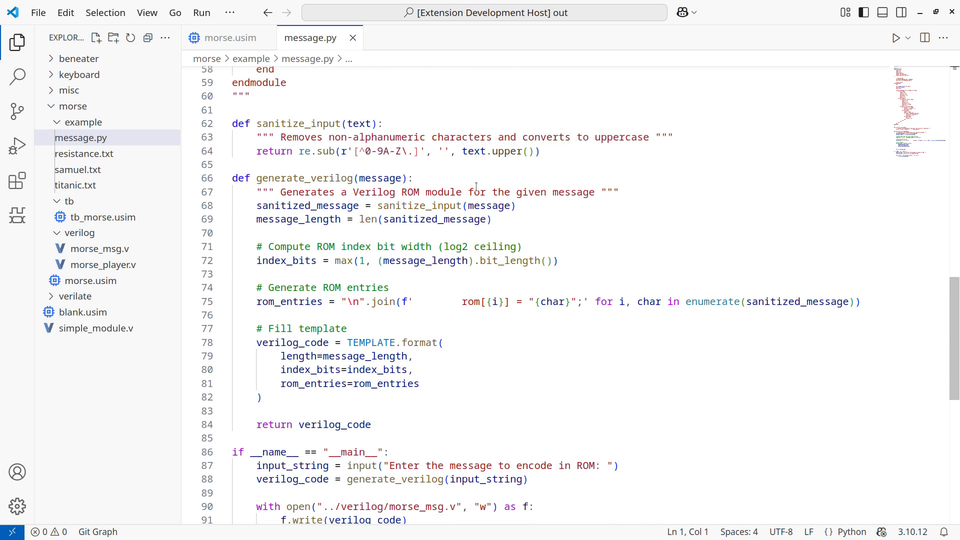
pyautogui.scroll(-1, 476, 187)
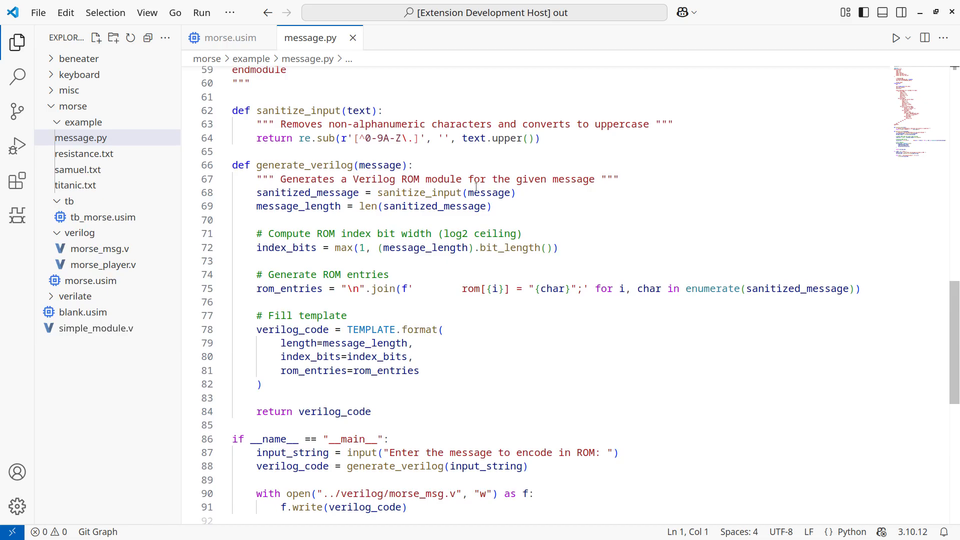
pyautogui.scroll(-2, 476, 187)
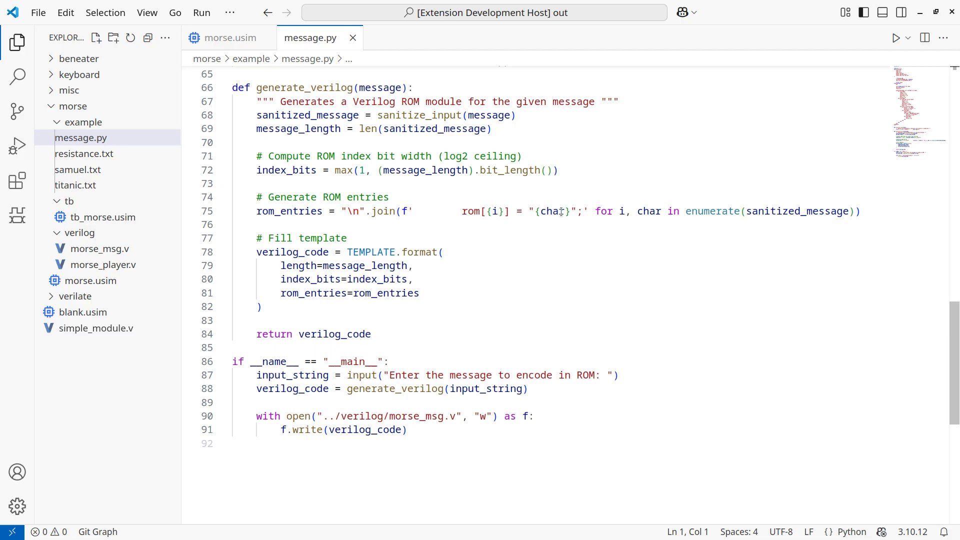
pyautogui.moveTo(567, 211)
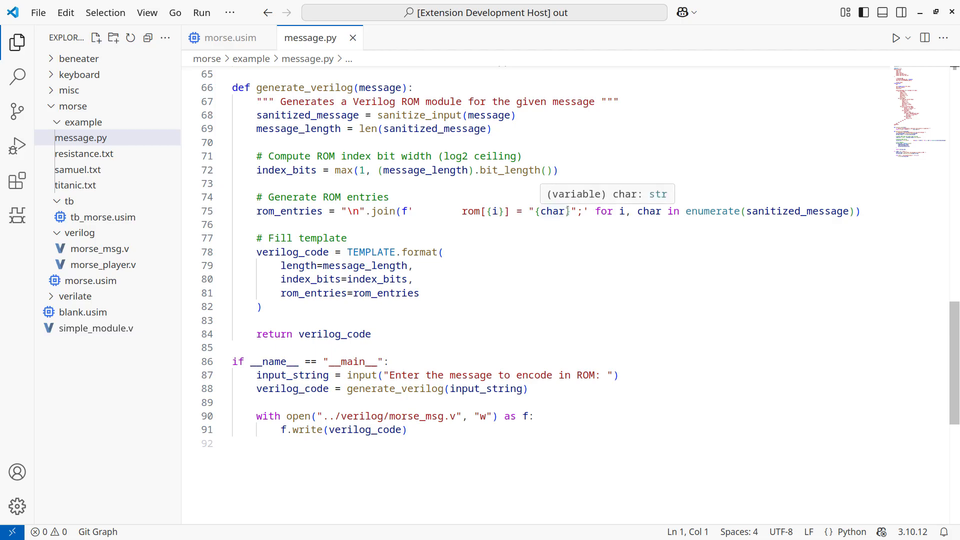
# Close message.py, hide the file explorer and open the integrated terminal below the morse.usim circuit.
pyautogui.hotkey('ctrl', 'w')
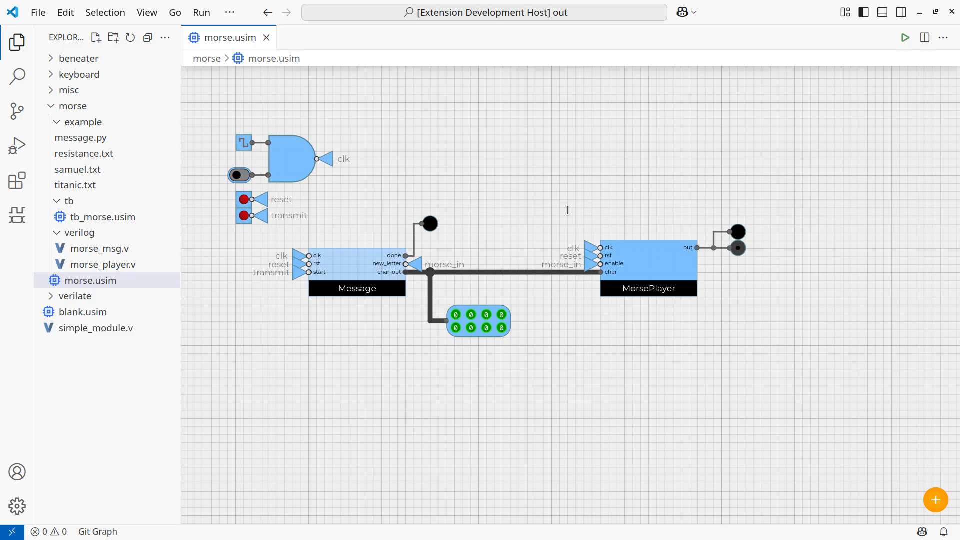
pyautogui.hotkey('ctrl', 'b')
pyautogui.hotkey('ctrl', '`')
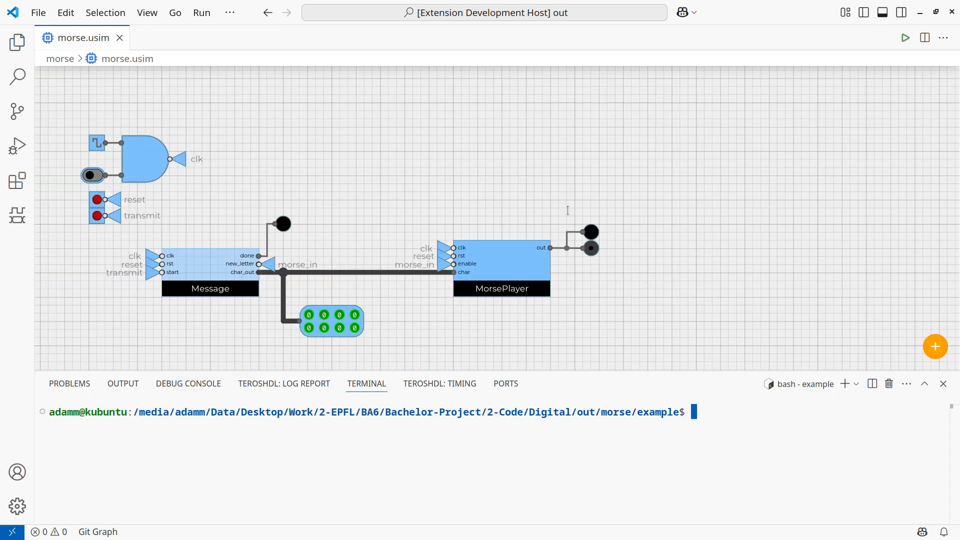
# Activate the conda environment lap, clear the terminal and list the example folder's files.
pyautogui.write('conda activate lap')
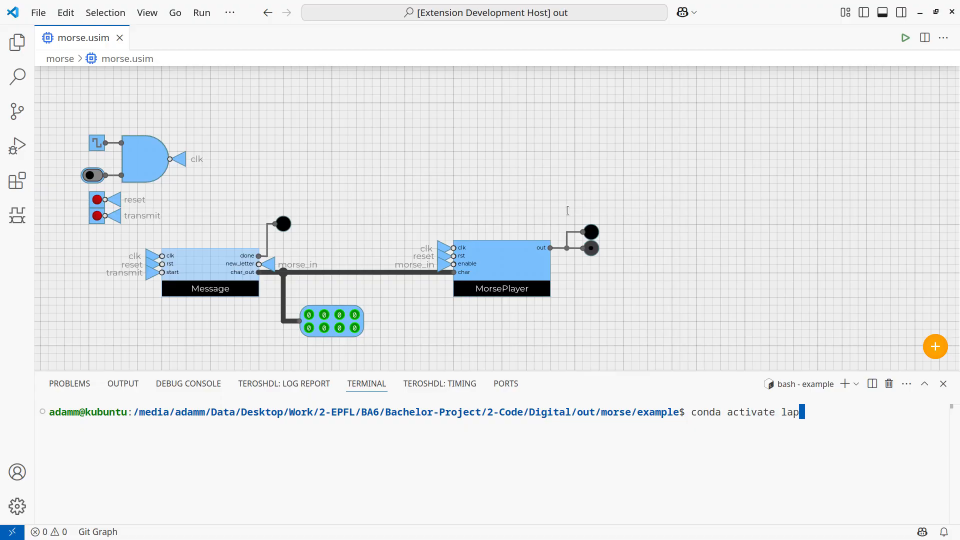
pyautogui.press('Return')
pyautogui.hotkey('ctrl', 'l')
pyautogui.write('ls')
pyautogui.press('Return')
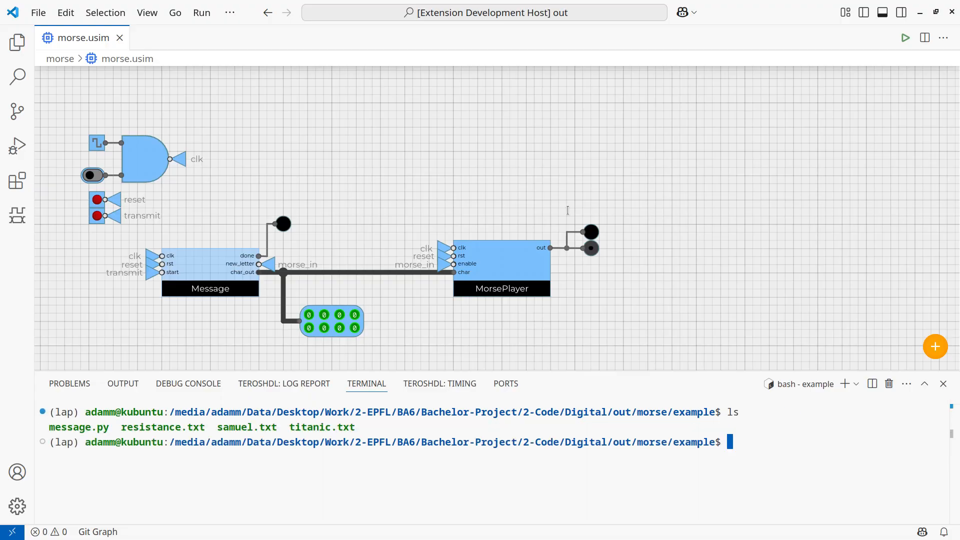
# Clear the terminal and run message.py with Python.
pyautogui.hotkey('ctrl', 'l')
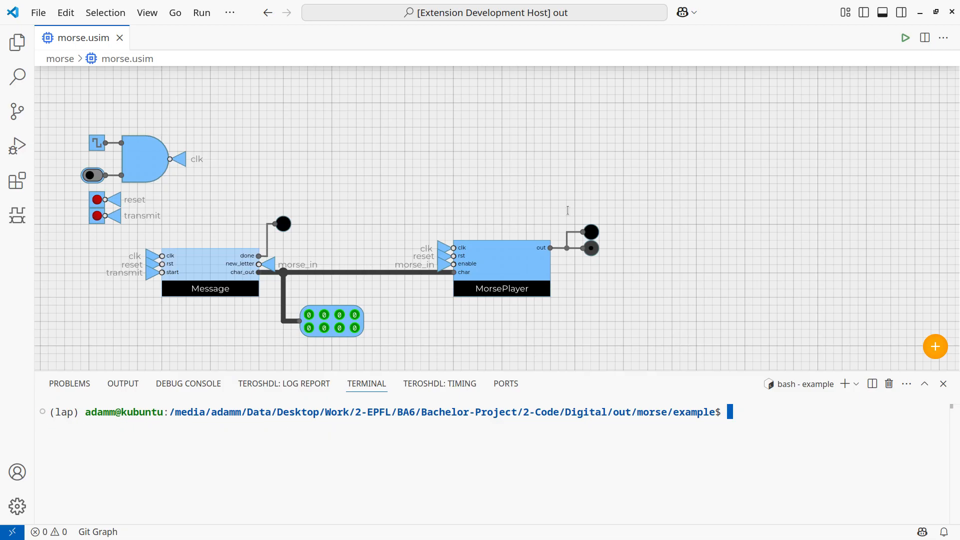
pyautogui.write('python me')
pyautogui.press('Tab')
pyautogui.press('Return')
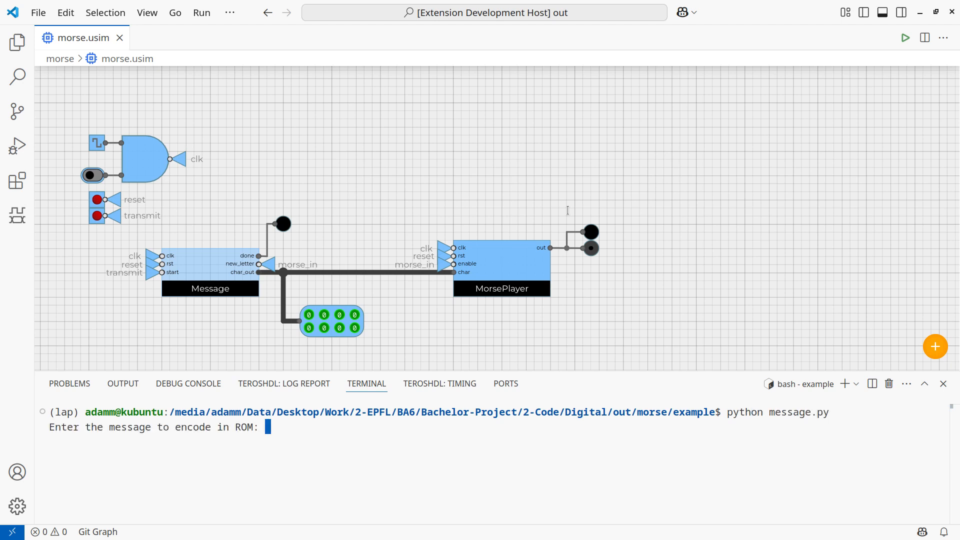
# Enter SOS FROM EPFL as the message to encode in ROM.
pyautogui.write('SOS ')
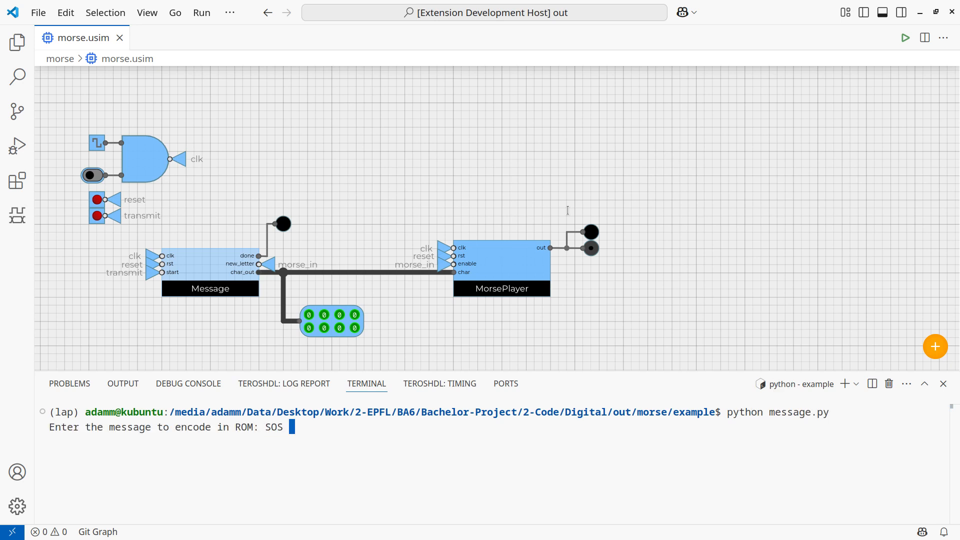
pyautogui.write('FROM EPFL')
pyautogui.press('Return')
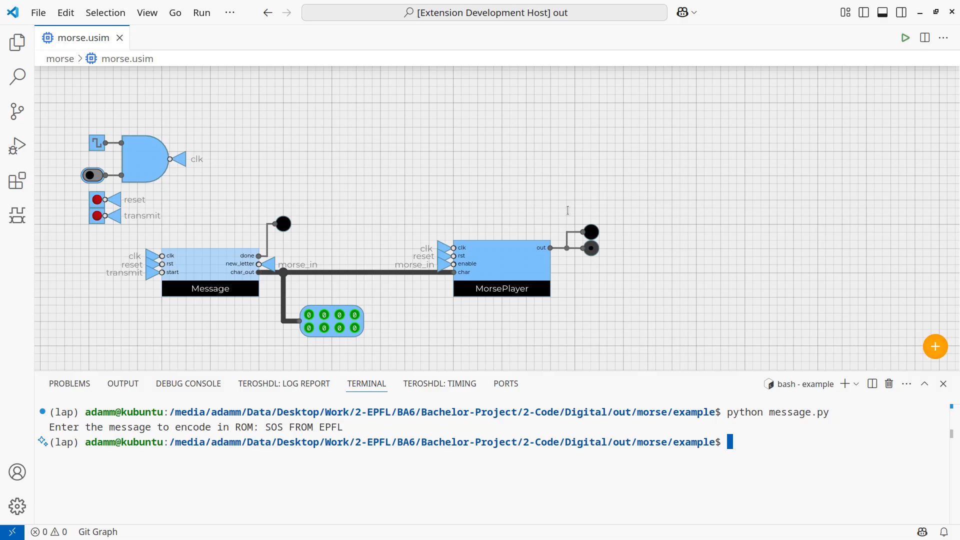
# Open the Message module's Verilog source beside the circuit and view its message ROM.
pyautogui.doubleClick(216, 278)
pyautogui.moveTo(178, 44); pyautogui.dragTo(655, 149)
pyautogui.scroll(-2, 695, 272)
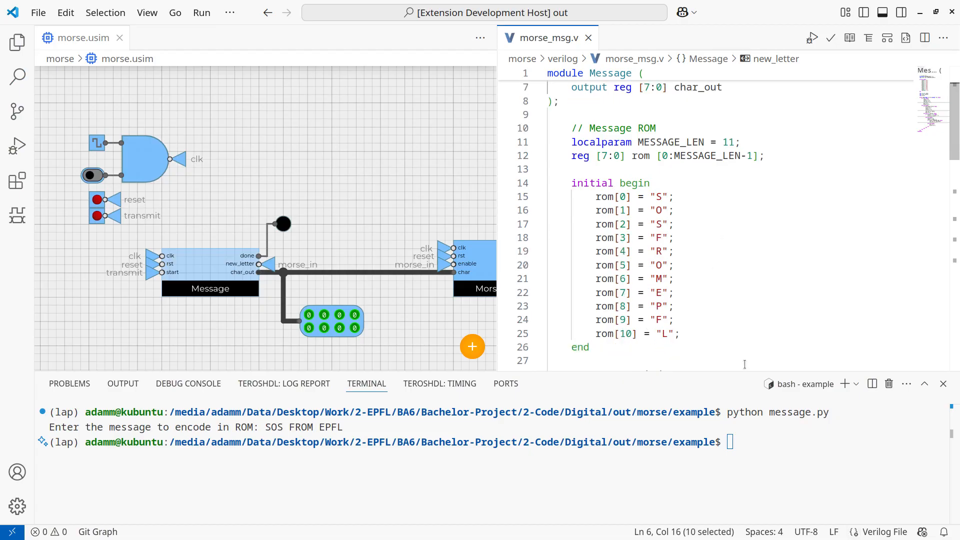
# Run message.py again with the message SOS FROM LAUSANNE and check the regenerated ROM entries in morse_msg.v.
pyautogui.click(747, 430)
pyautogui.press('Up')
pyautogui.press('Return')
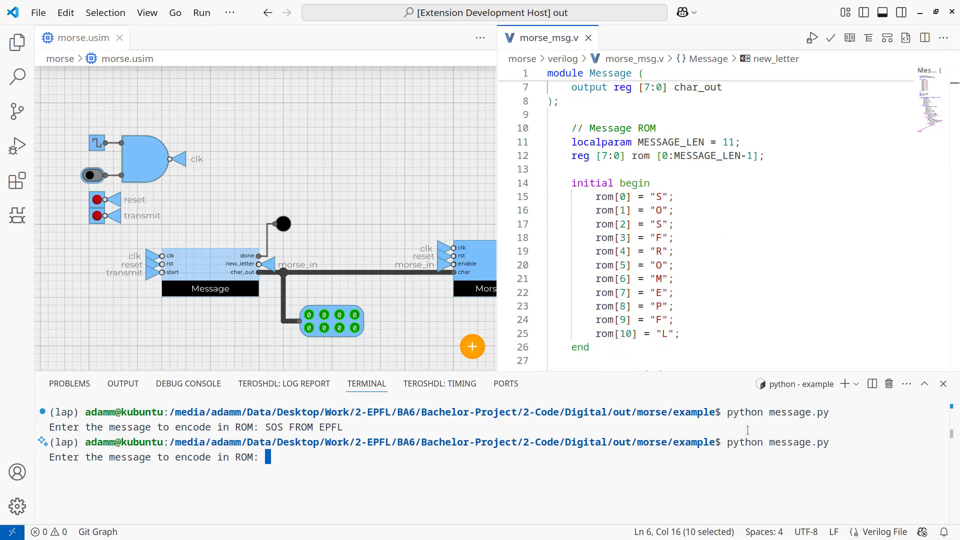
pyautogui.write('SOS FROM LAUSANNE')
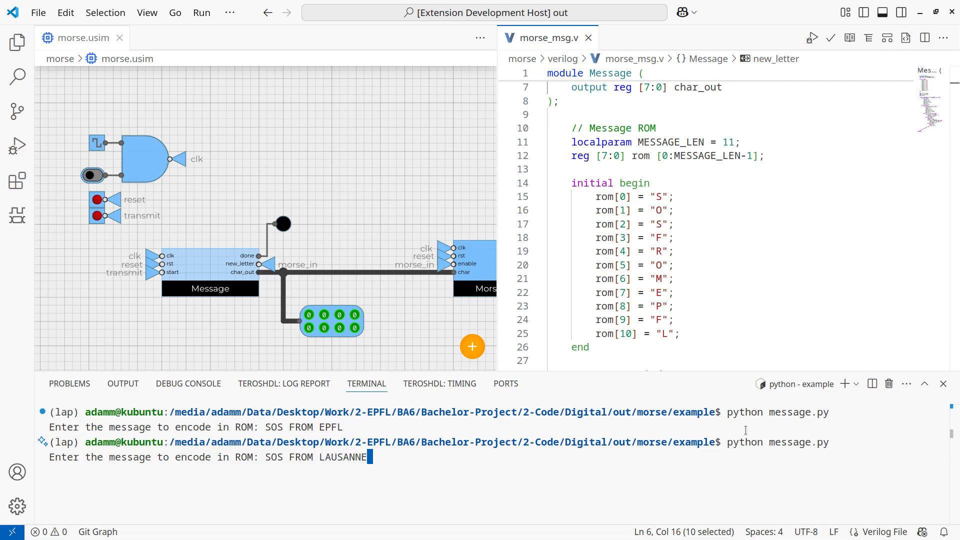
pyautogui.press('Return')
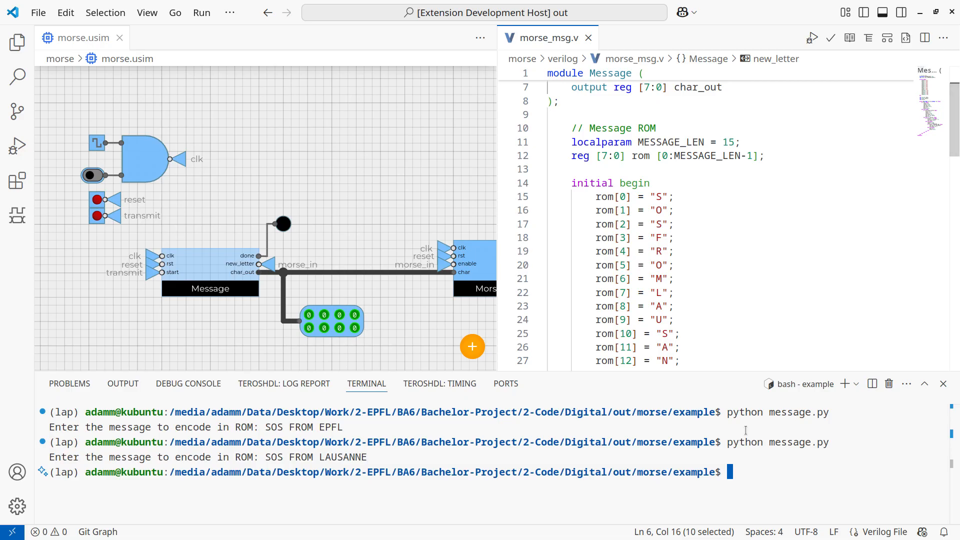
pyautogui.scroll(-2, 700, 286)
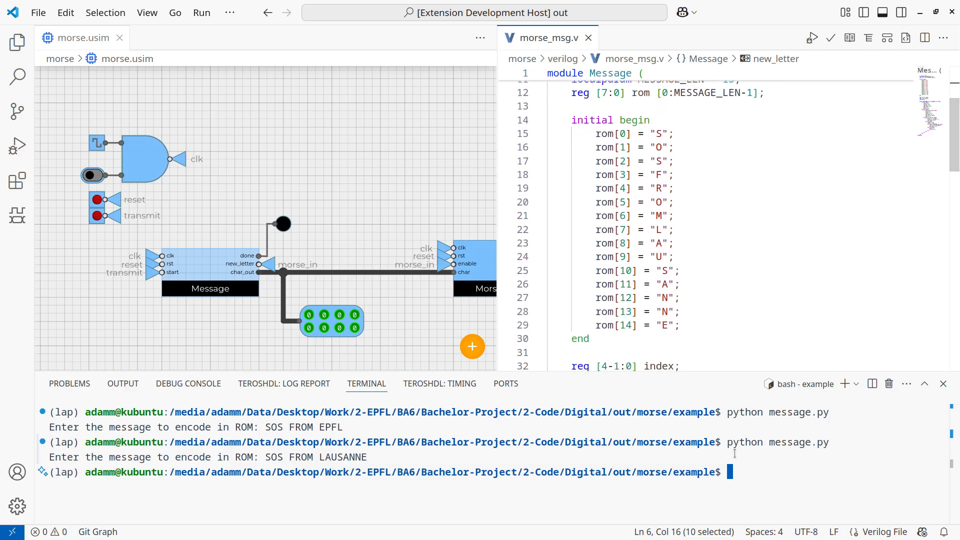
# Clear and hide the terminal, and widen the circuit editor to show the whole MorsePlayer module.
pyautogui.hotkey('ctrl', 'l')
pyautogui.hotkey('ctrl', 'j')
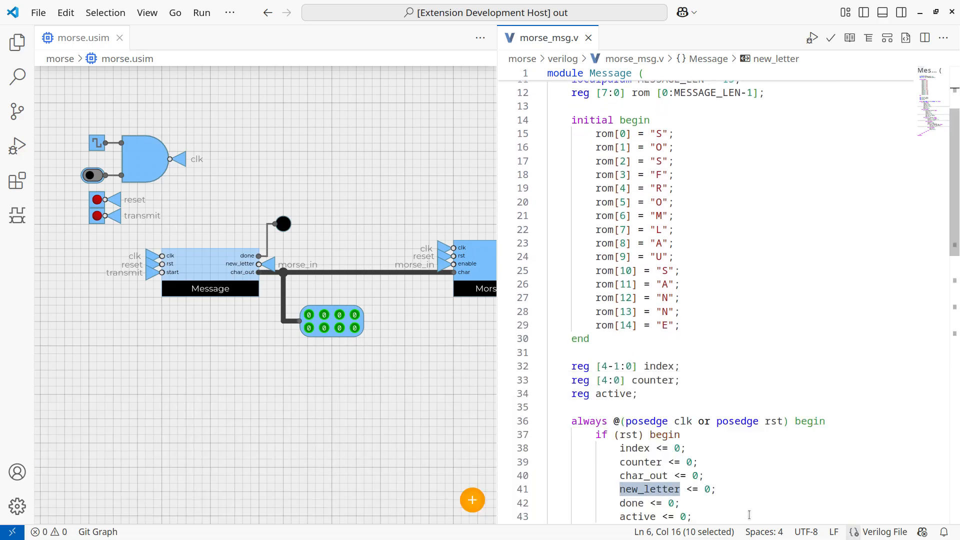
pyautogui.moveTo(499, 187); pyautogui.dragTo(639, 187)
# Start simulating the Morse circuit and open its waveform in a widened pane beside the circuit.
pyautogui.click(563, 313)
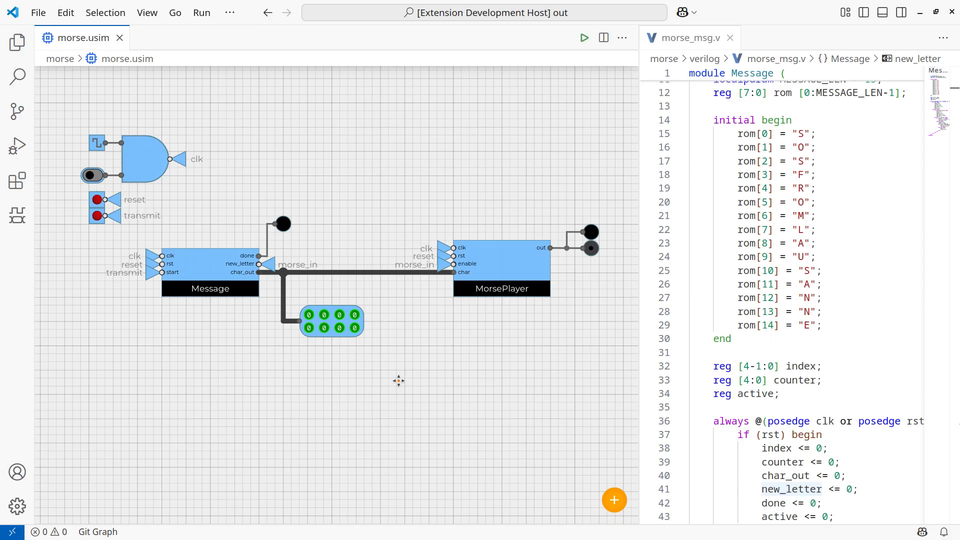
pyautogui.press('F5')
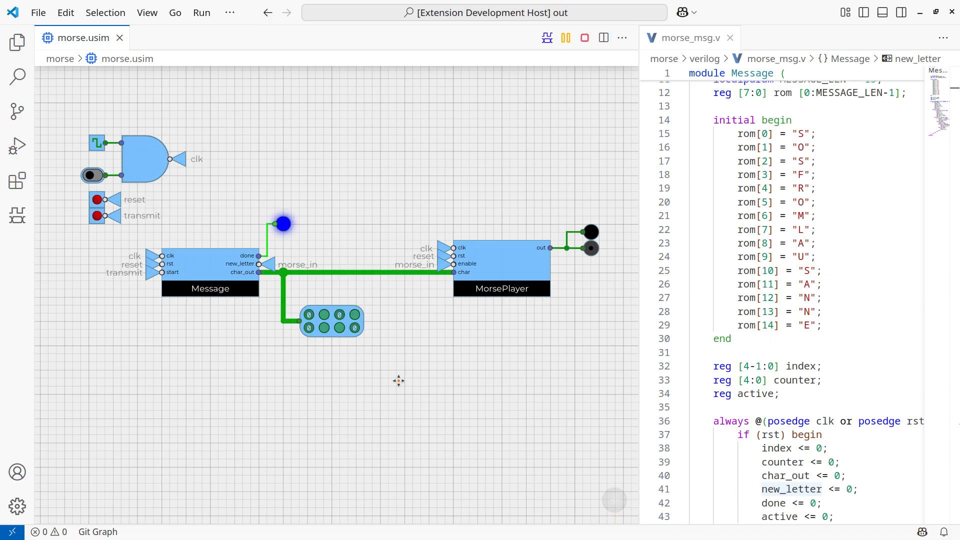
pyautogui.click(547, 37)
pyautogui.moveTo(176, 40); pyautogui.dragTo(792, 39)
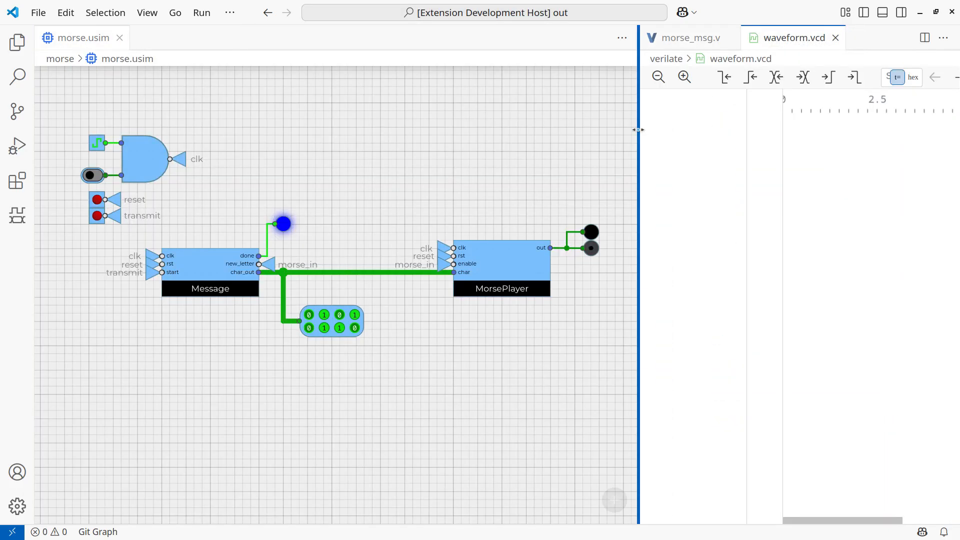
pyautogui.moveTo(639, 131); pyautogui.dragTo(435, 142)
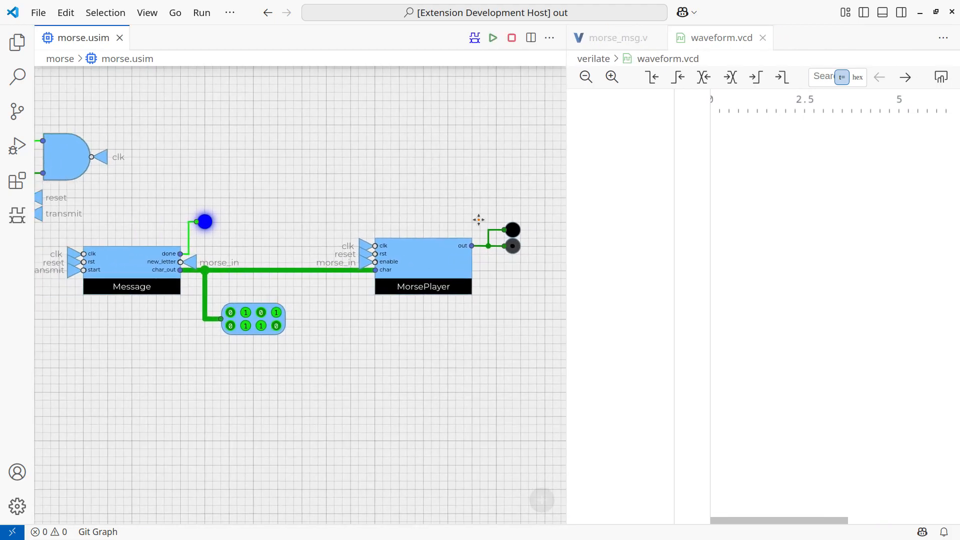
# Add the buzzer's input and the character bus between Message and MorsePlayer to the waveform.
pyautogui.scroll(3, 502, 270)
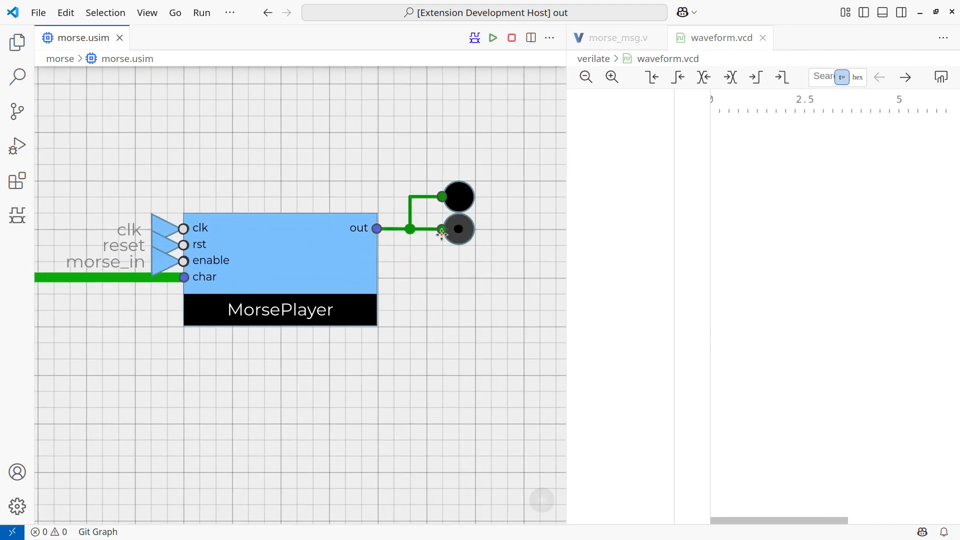
pyautogui.click(442, 228)
pyautogui.scroll(-2, 422, 331)
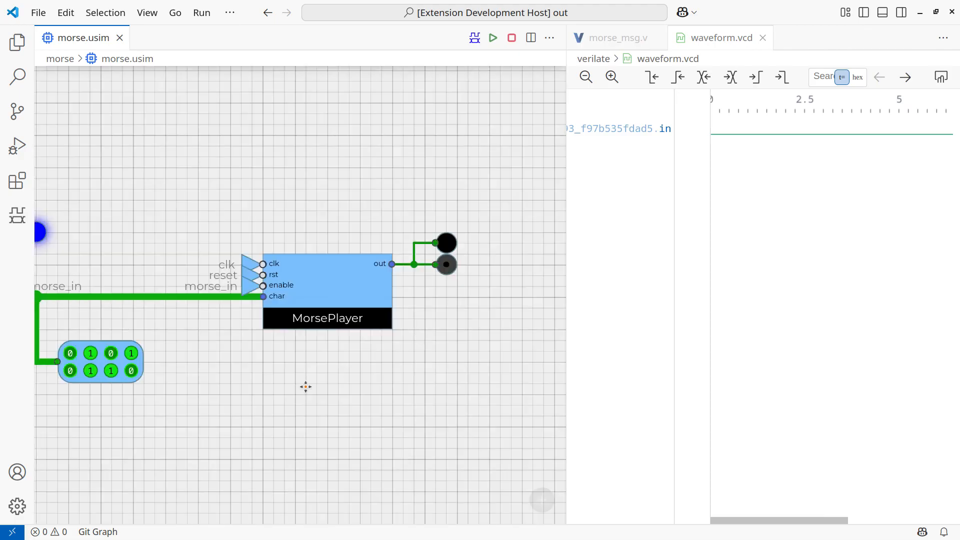
pyautogui.moveTo(305, 385); pyautogui.dragTo(391, 376)
pyautogui.click(270, 282)
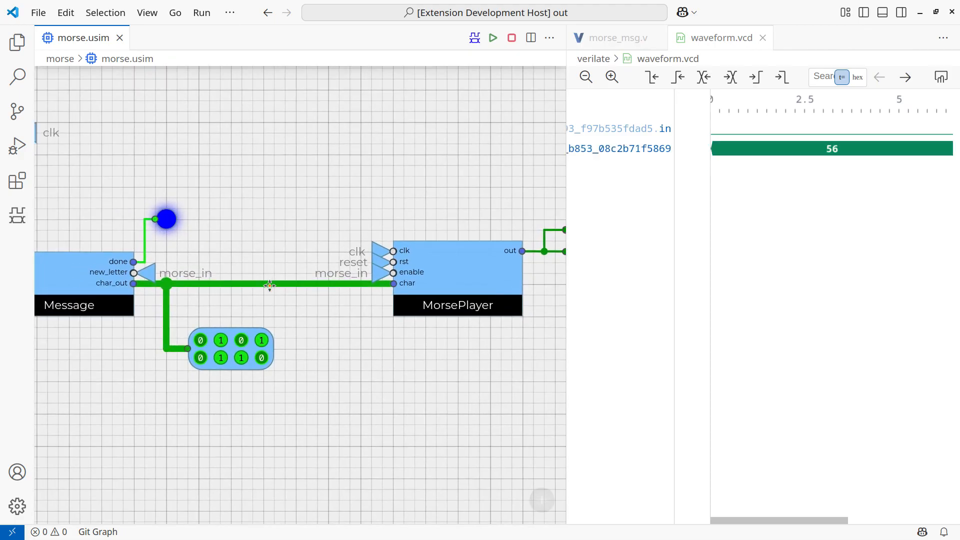
# Add MorsePlayer's enable signal, morse_in, to the waveform and place it above the character bus.
pyautogui.scroll(2, 390, 283)
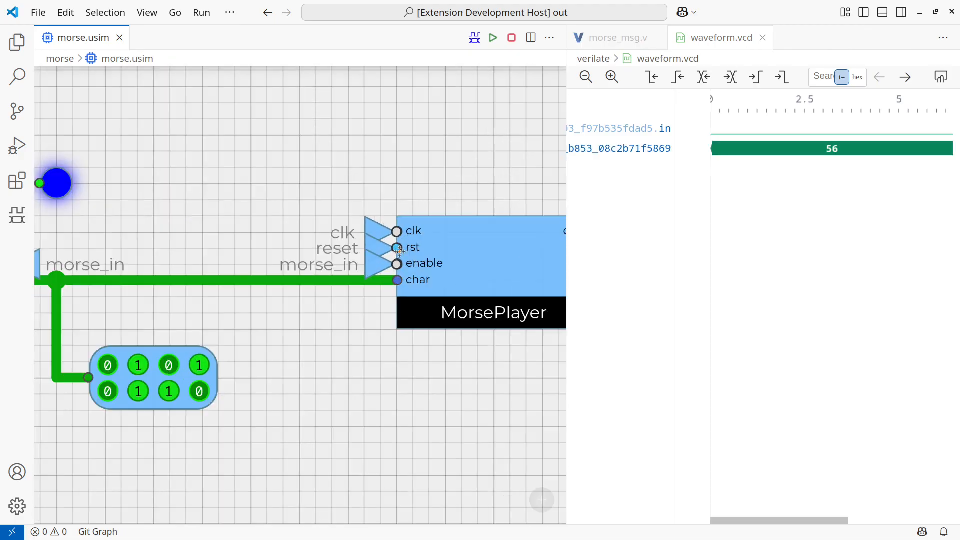
pyautogui.click(398, 264)
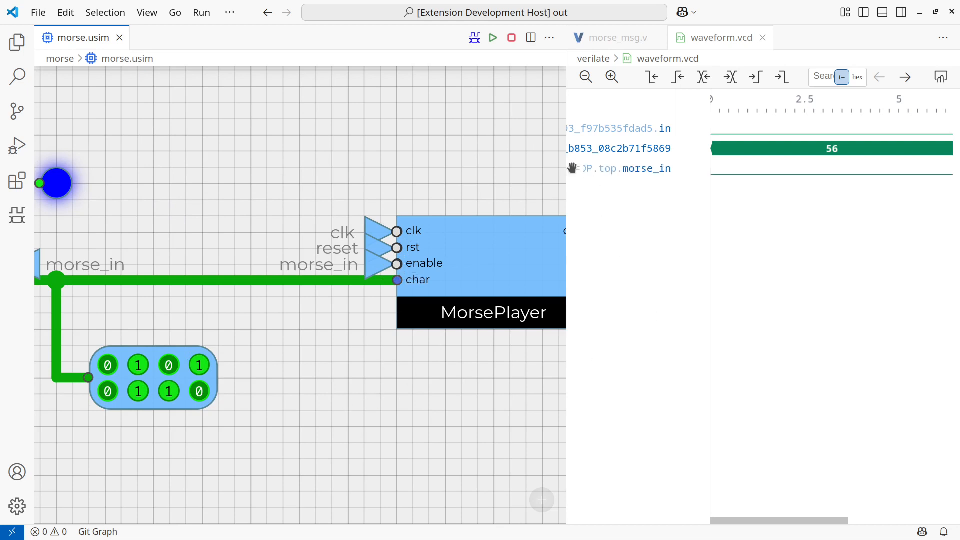
pyautogui.moveTo(571, 168)
pyautogui.mouseDown()
pyautogui.moveTo(573, 132)
pyautogui.moveTo(570, 150)
pyautogui.mouseUp()
# Run the simulation, reset the Morse circuit and turn on the switch that enables the clock.
pyautogui.scroll(-2, 302, 391)
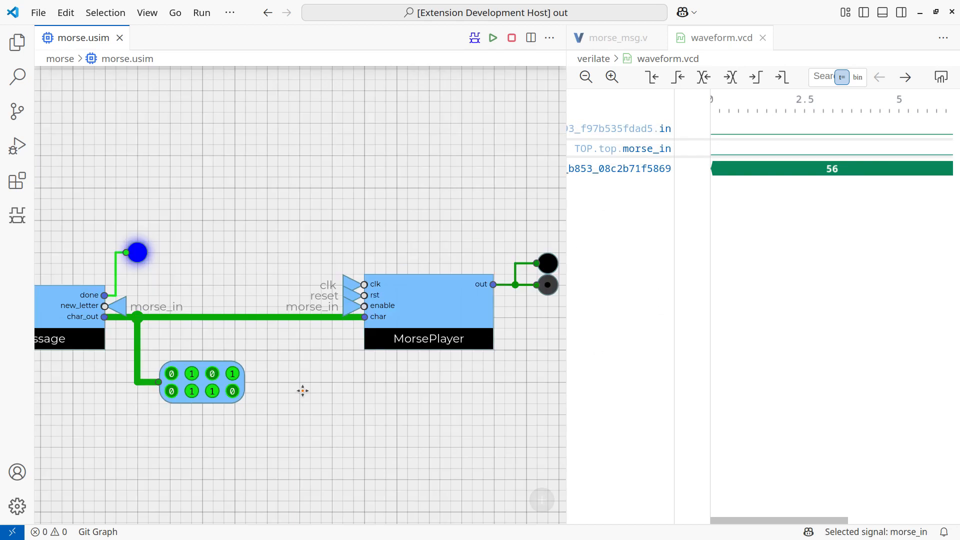
pyautogui.scroll(-1, 302, 390)
pyautogui.moveTo(315, 420); pyautogui.dragTo(395, 389)
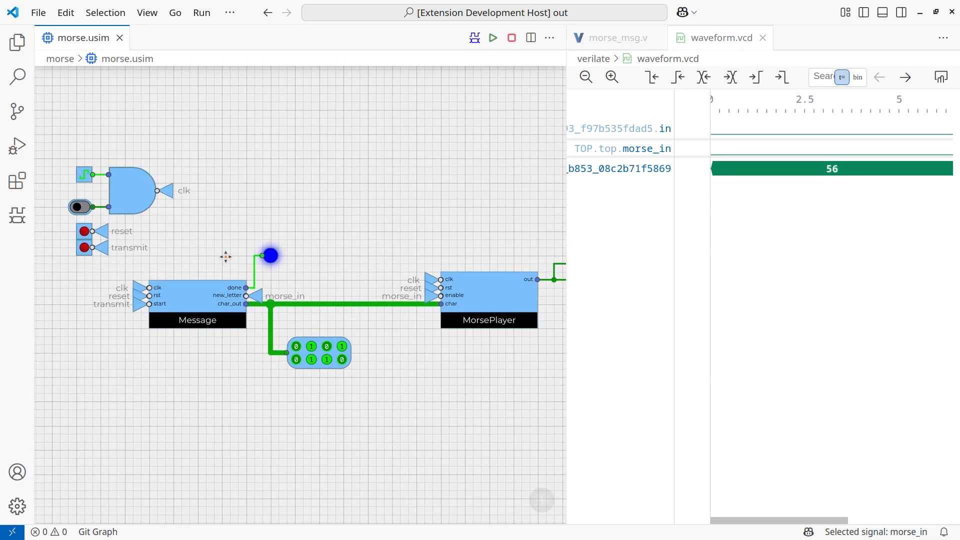
pyautogui.moveTo(173, 242); pyautogui.dragTo(237, 295)
pyautogui.scroll(2, 184, 275)
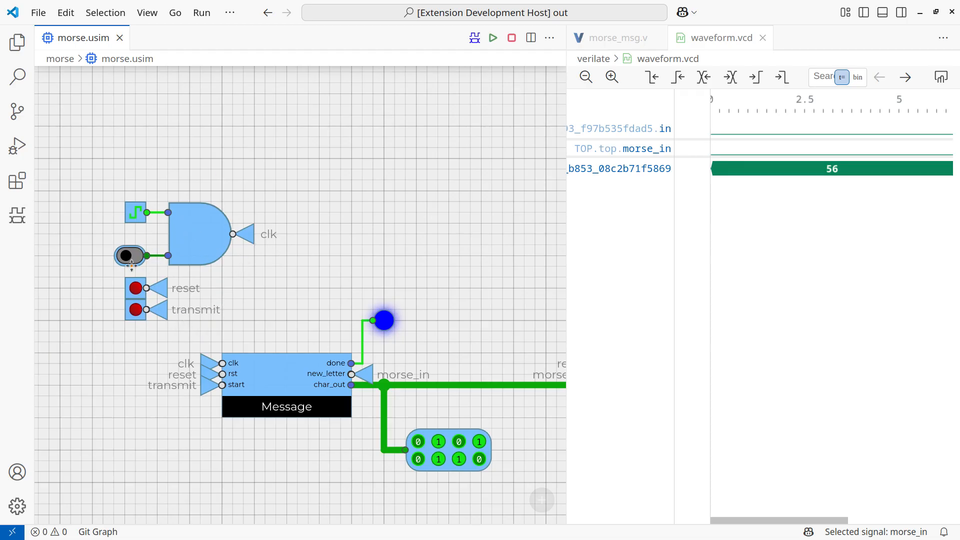
pyautogui.moveTo(384, 279); pyautogui.dragTo(382, 280)
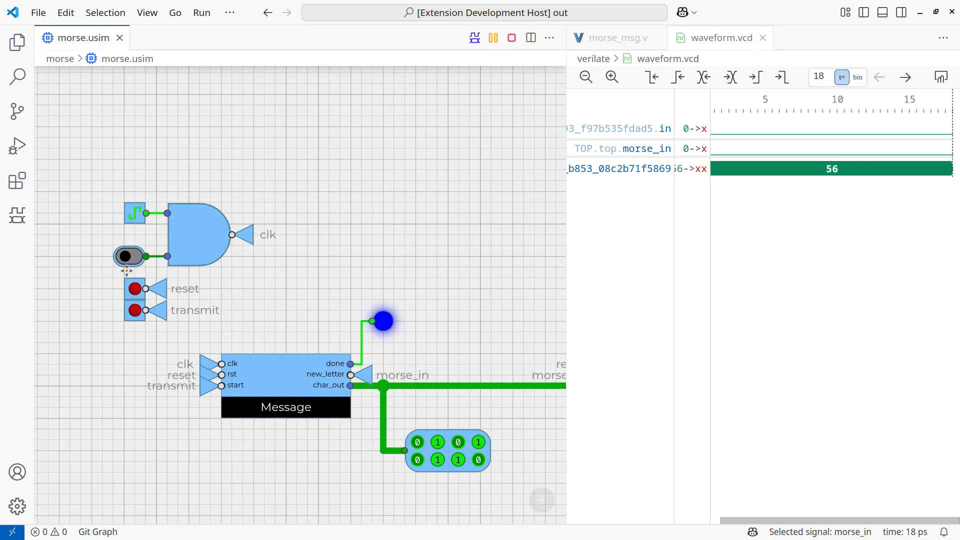
pyautogui.click(136, 289)
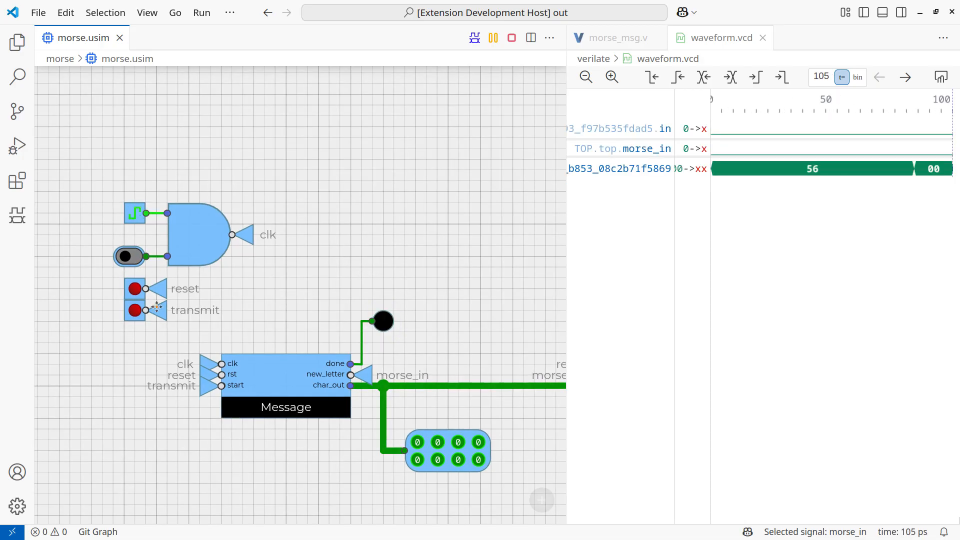
pyautogui.click(127, 262)
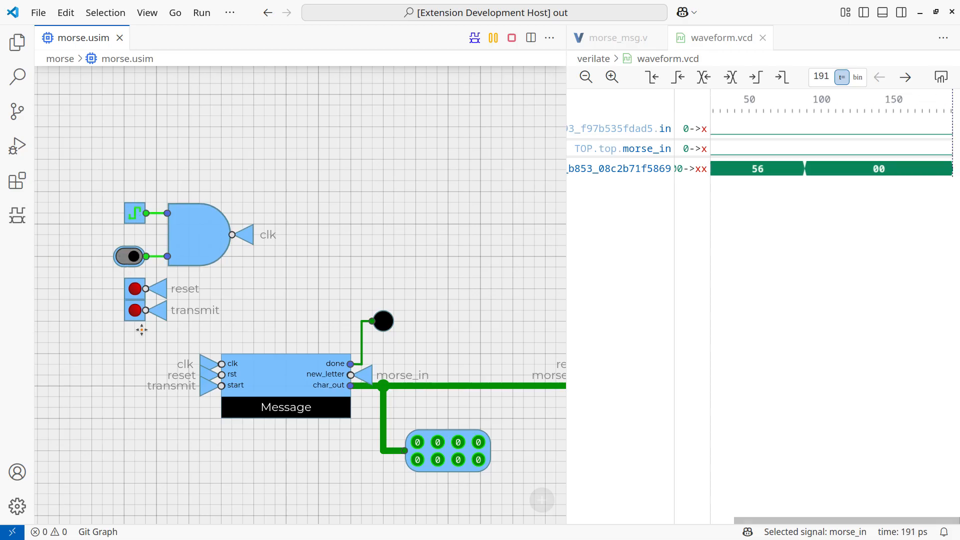
# Transmit the message and follow the output and the three waveforms, widening the waveform pane, until done lights; then pause.
pyautogui.moveTo(315, 292); pyautogui.dragTo(261, 289)
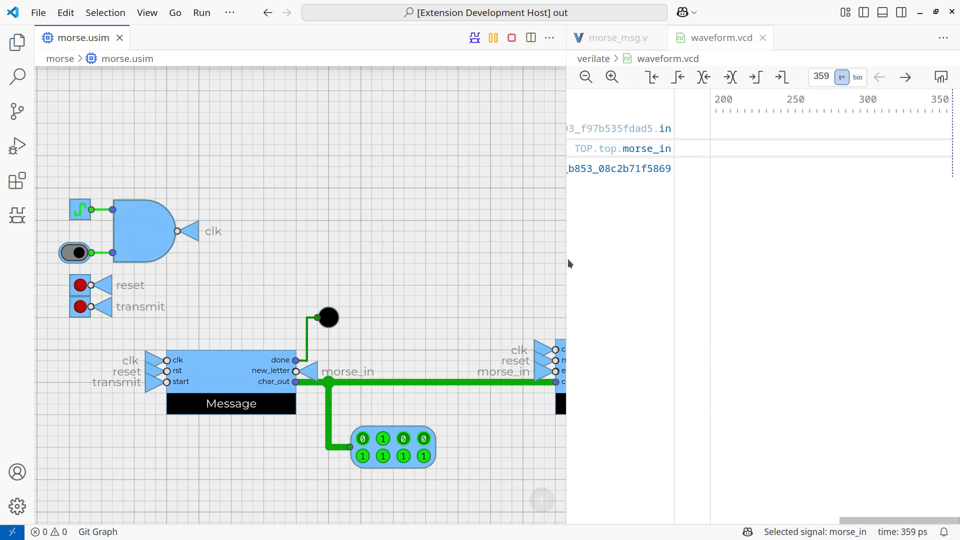
pyautogui.moveTo(520, 268); pyautogui.dragTo(279, 255)
pyautogui.scroll(-2, 283, 259)
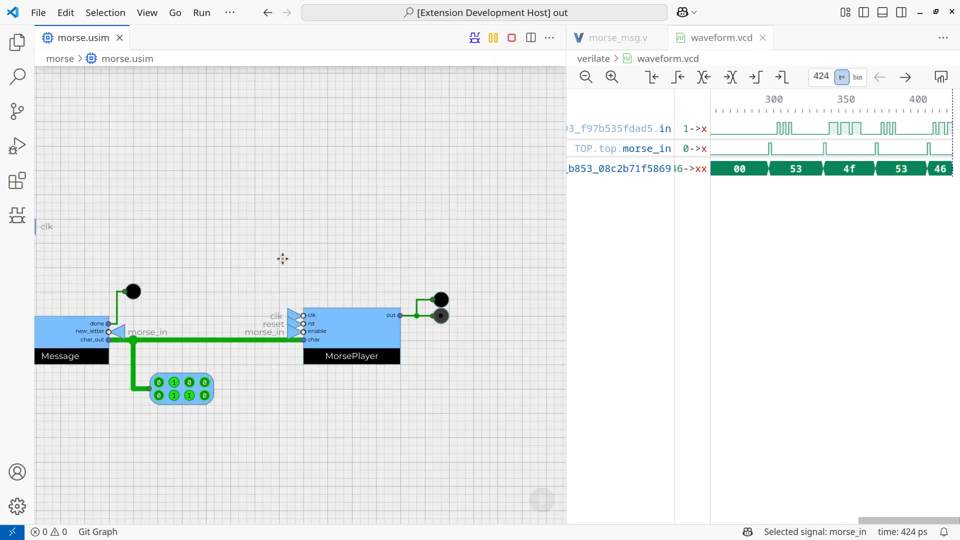
pyautogui.moveTo(340, 236); pyautogui.dragTo(403, 237)
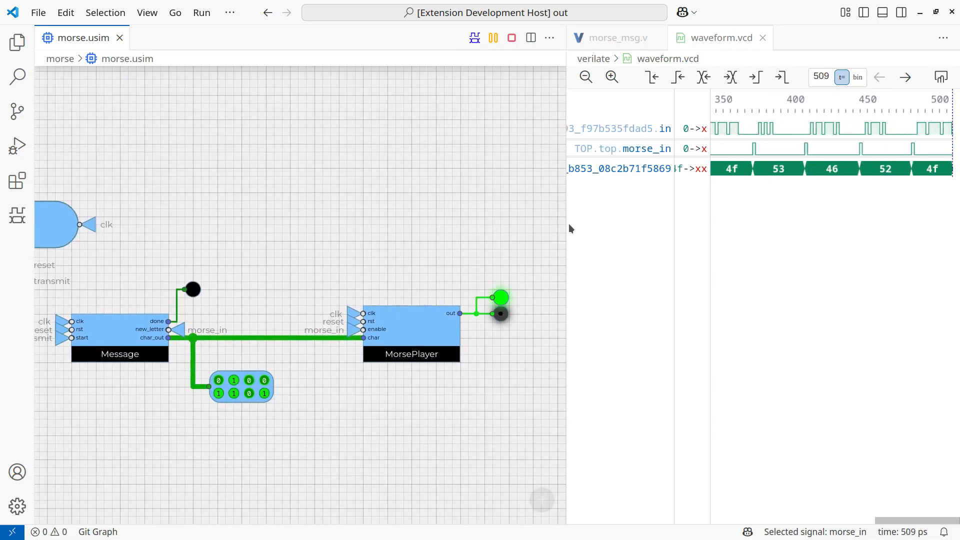
pyautogui.moveTo(568, 224); pyautogui.dragTo(466, 223)
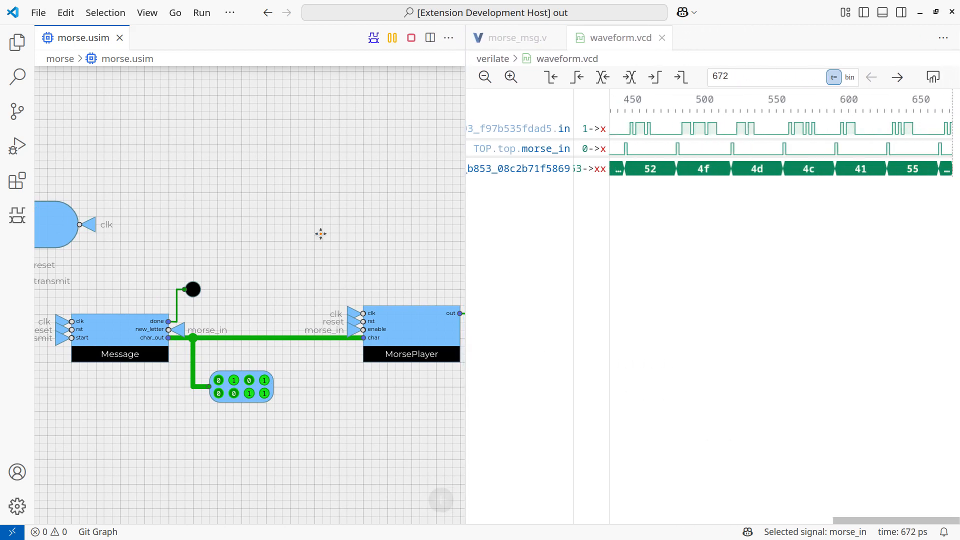
pyautogui.moveTo(323, 234); pyautogui.dragTo(313, 230)
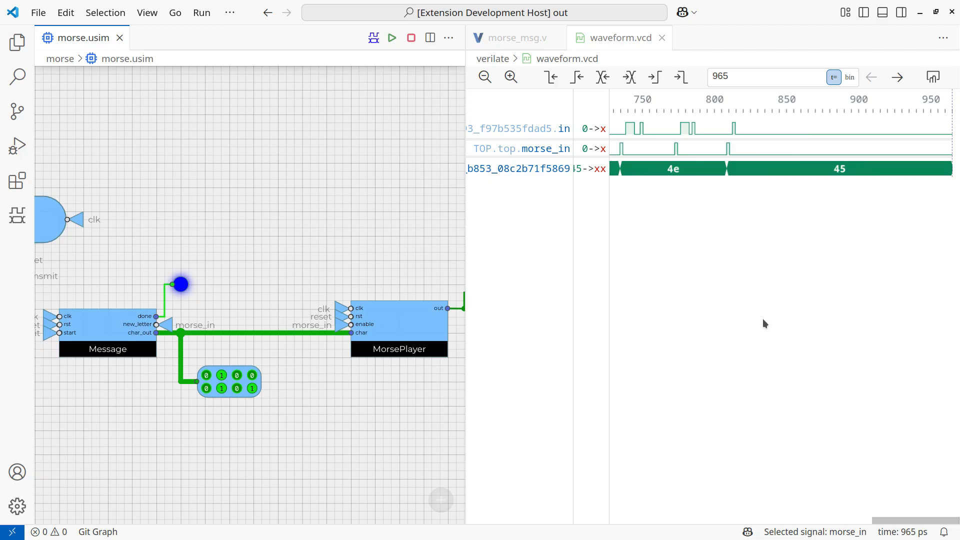
# Show the character bus values in the waveform as unsigned decimals, and close the waveform after viewing the transmitted letters.
pyautogui.click(786, 322)
pyautogui.moveTo(908, 520); pyautogui.dragTo(831, 520)
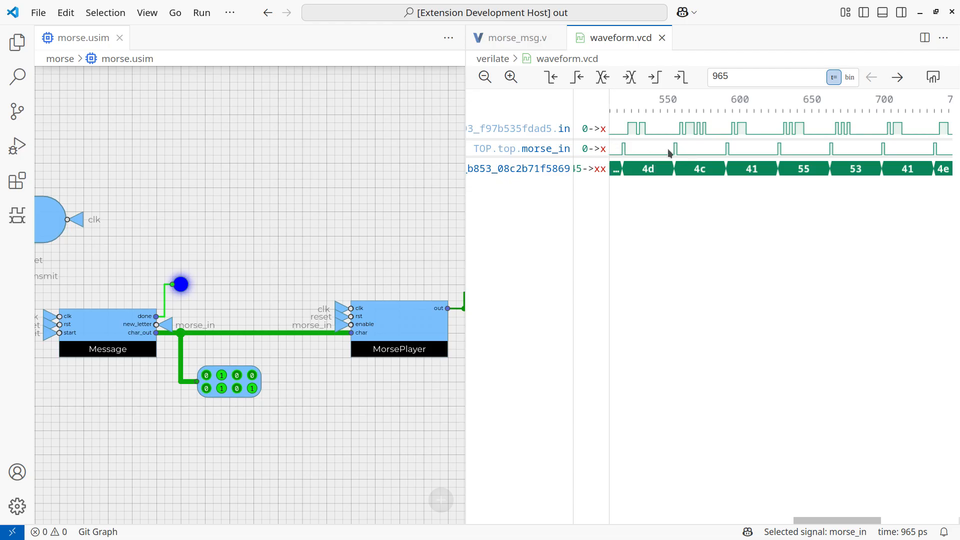
pyautogui.moveTo(283, 159); pyautogui.dragTo(342, 152)
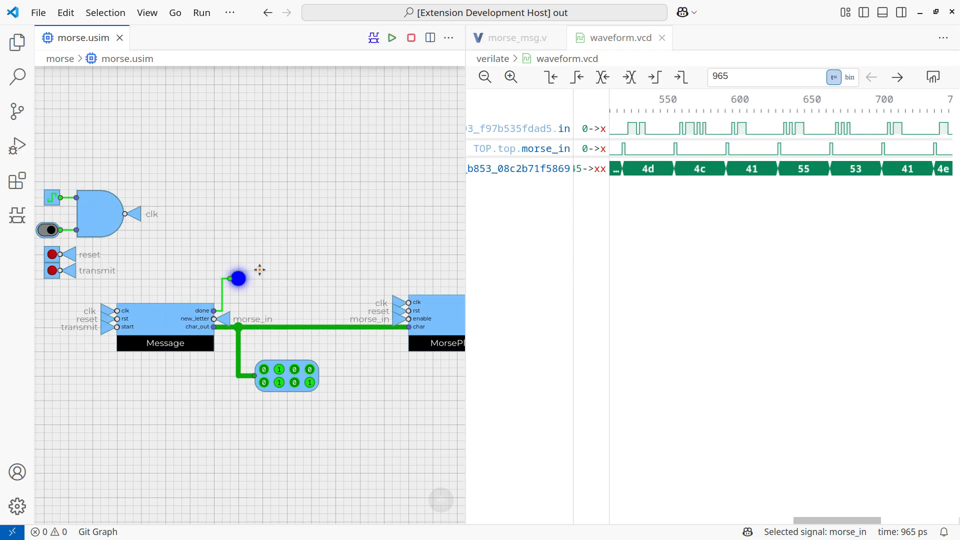
pyautogui.moveTo(188, 235); pyautogui.dragTo(216, 229)
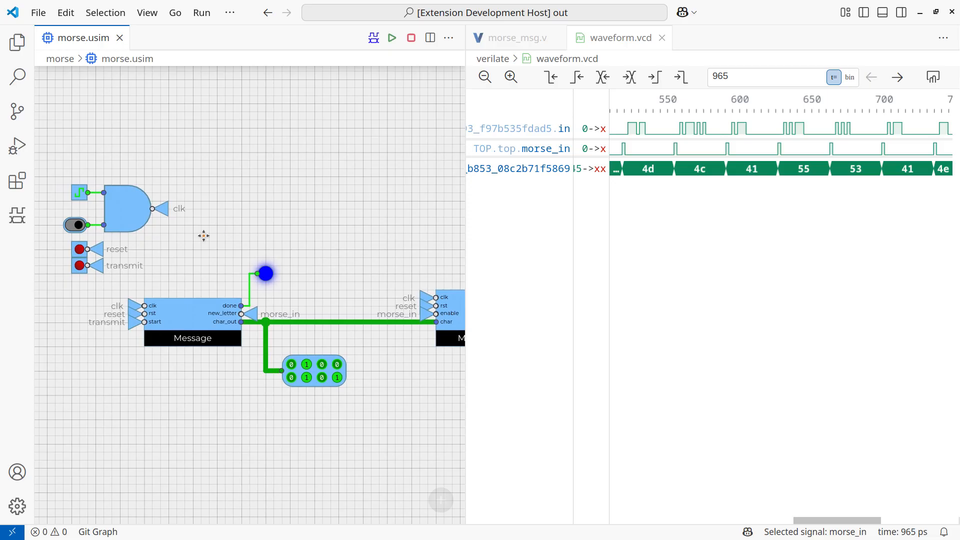
pyautogui.click(694, 172)
pyautogui.rightClick(701, 173)
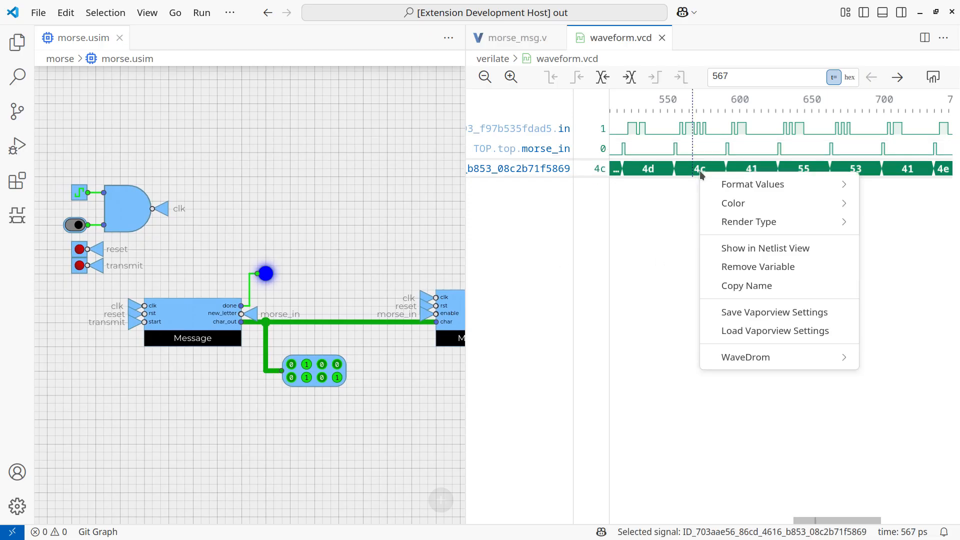
pyautogui.moveTo(735, 185)
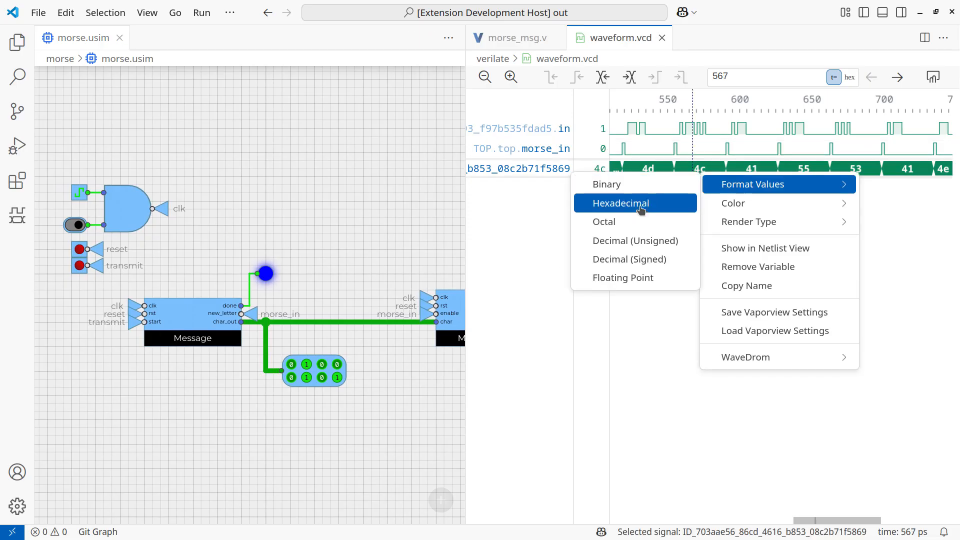
pyautogui.click(648, 242)
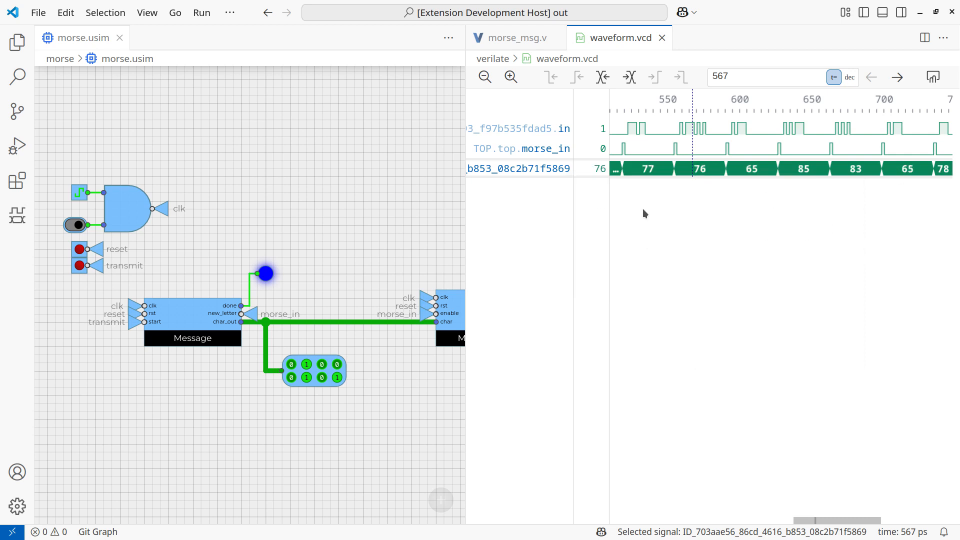
pyautogui.middleClick(600, 44)
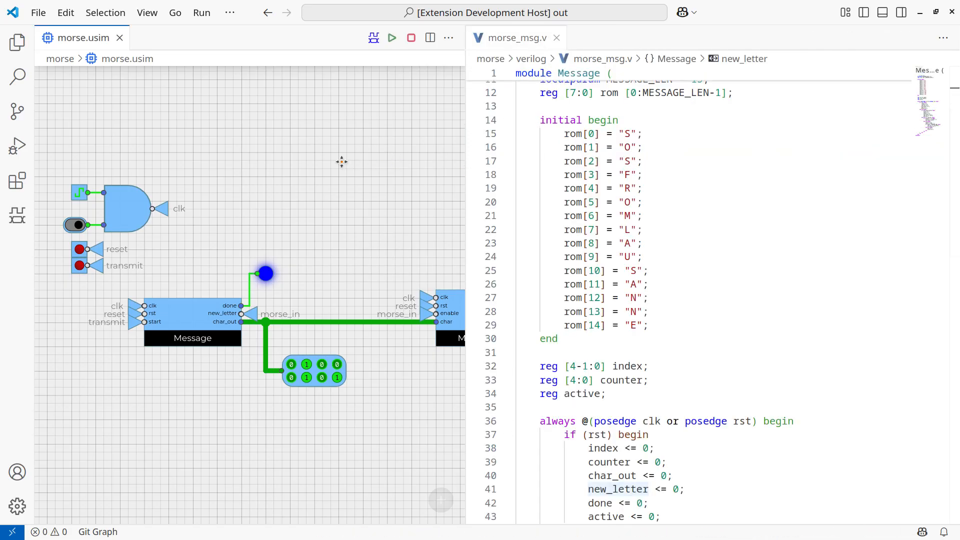
# Stop the Morse simulation and list the files of the example folder in the terminal.
pyautogui.press('Escape')
pyautogui.hotkey('ctrl', '`')
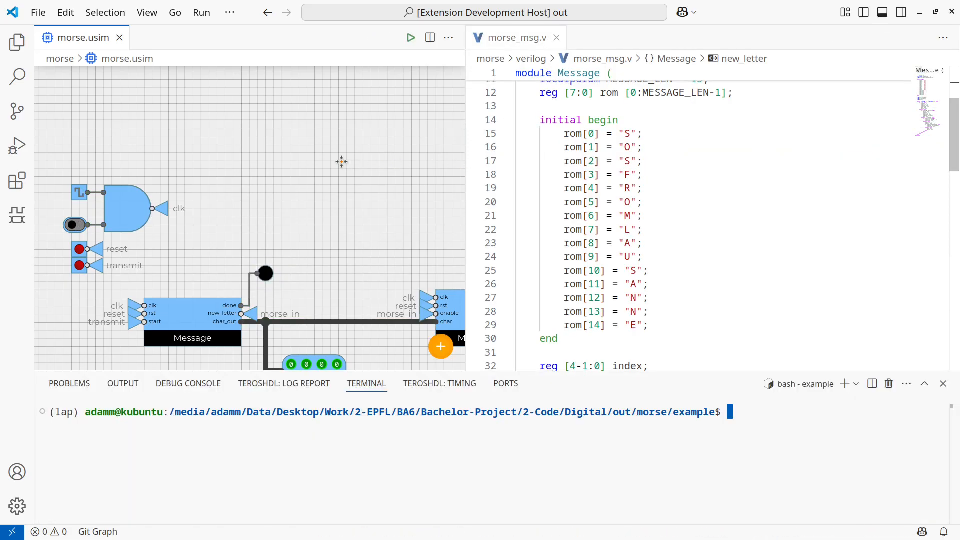
pyautogui.write('ls')
pyautogui.press('Return')
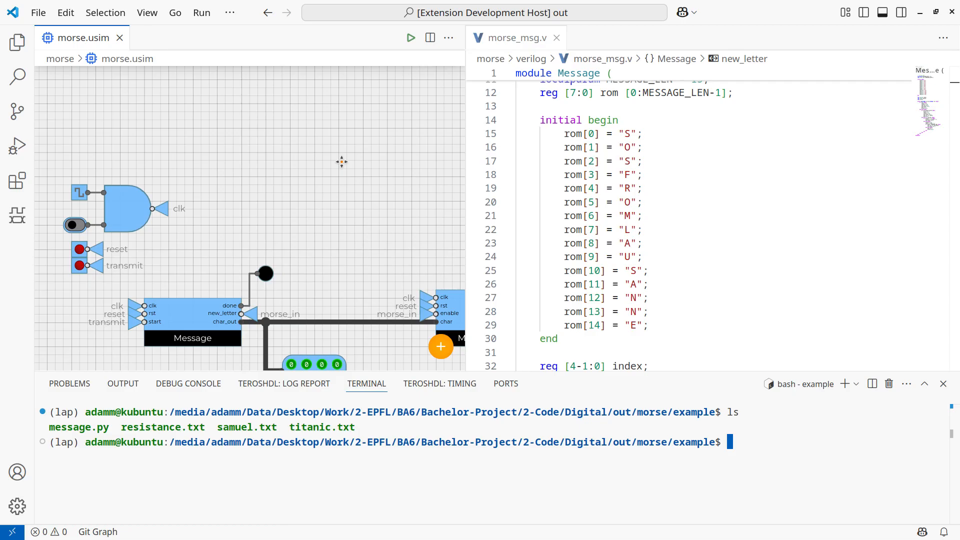
# Display the contents of samuel.txt in the terminal.
pyautogui.write('cat sma')
pyautogui.press('BackSpace')
pyautogui.press('BackSpace')
pyautogui.press('Tab')
pyautogui.press('Return')
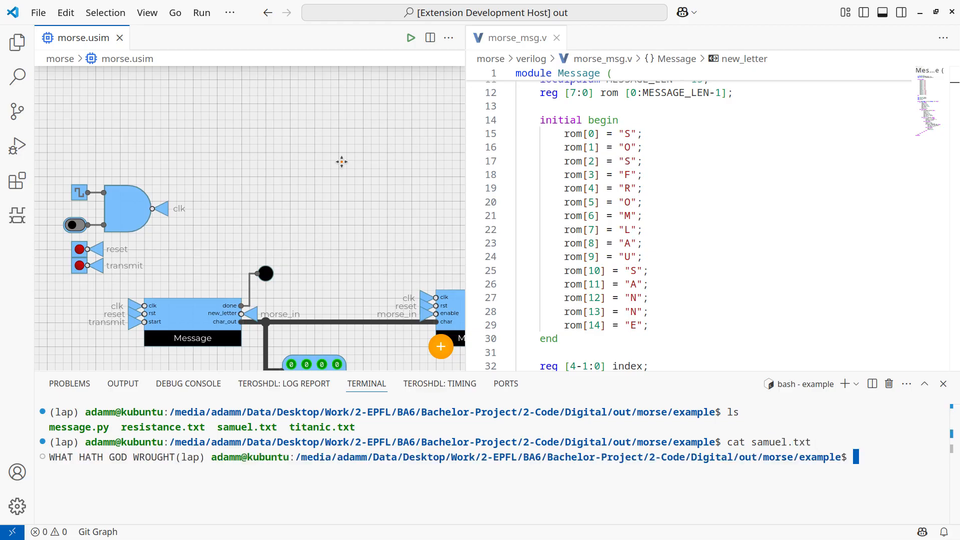
# Run message.py to encode "WHAT HATH GOD WROUGHT" in the ROM, clearing and hiding the terminal once it finishes.
pyautogui.write('python message.py')
pyautogui.press('Return')
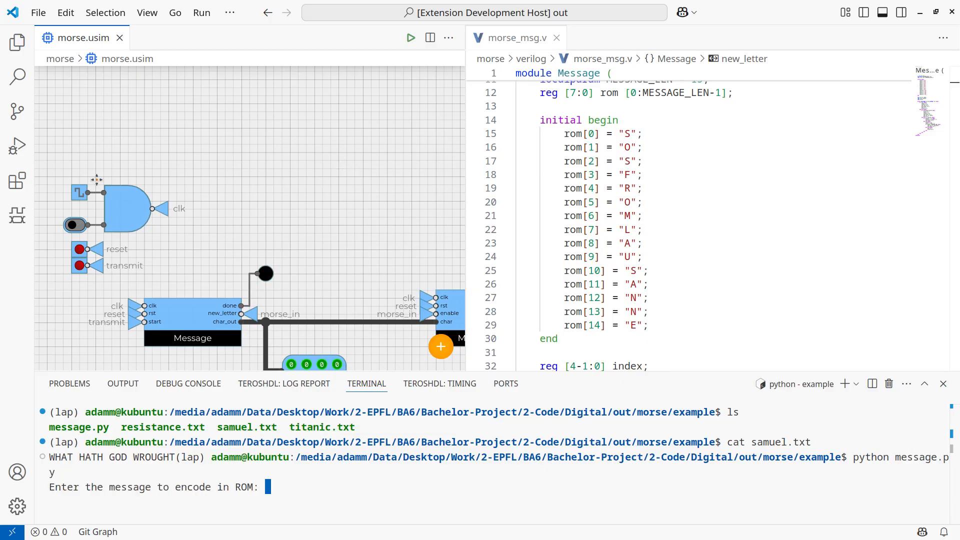
pyautogui.write('WHA')
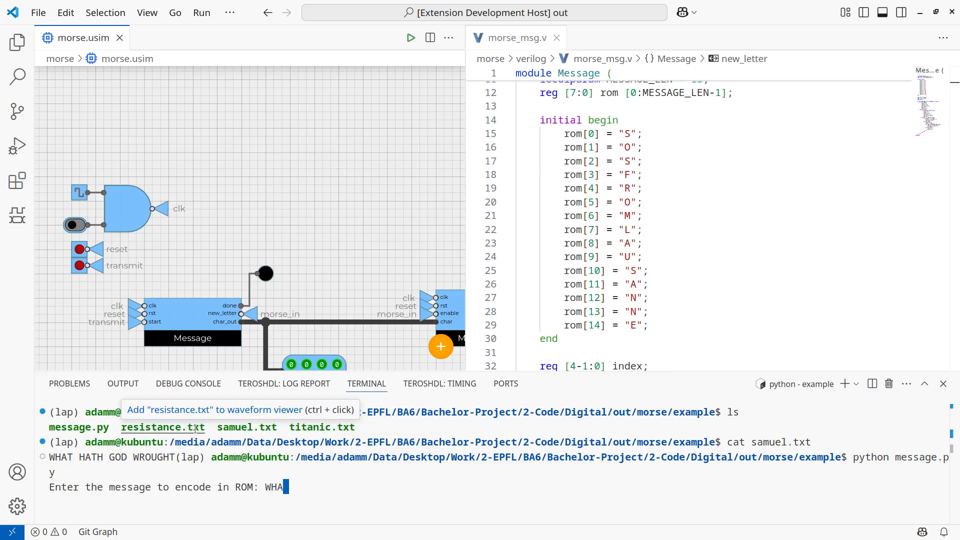
pyautogui.write('T HATH GOD WROUGH')
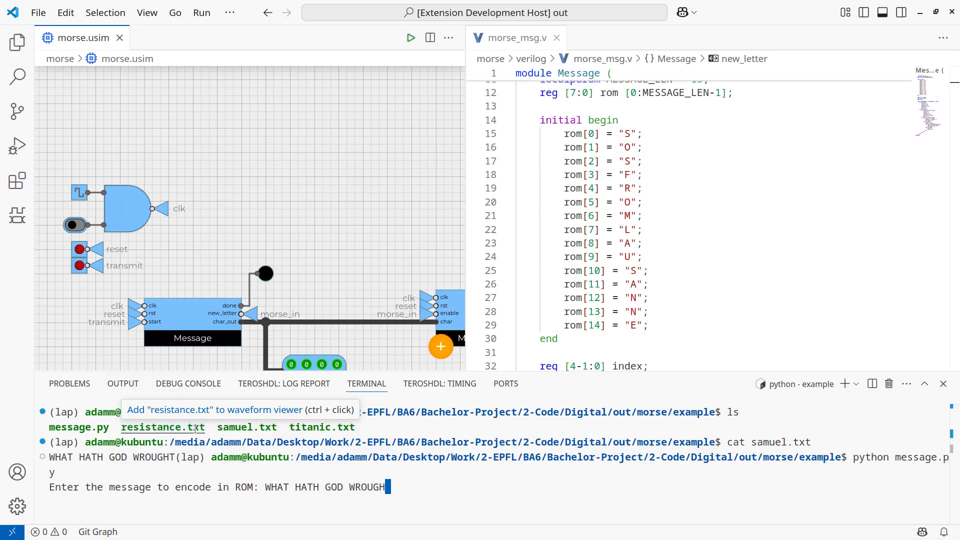
pyautogui.write('T')
pyautogui.press('Return')
pyautogui.hotkey('ctrl', 'l')
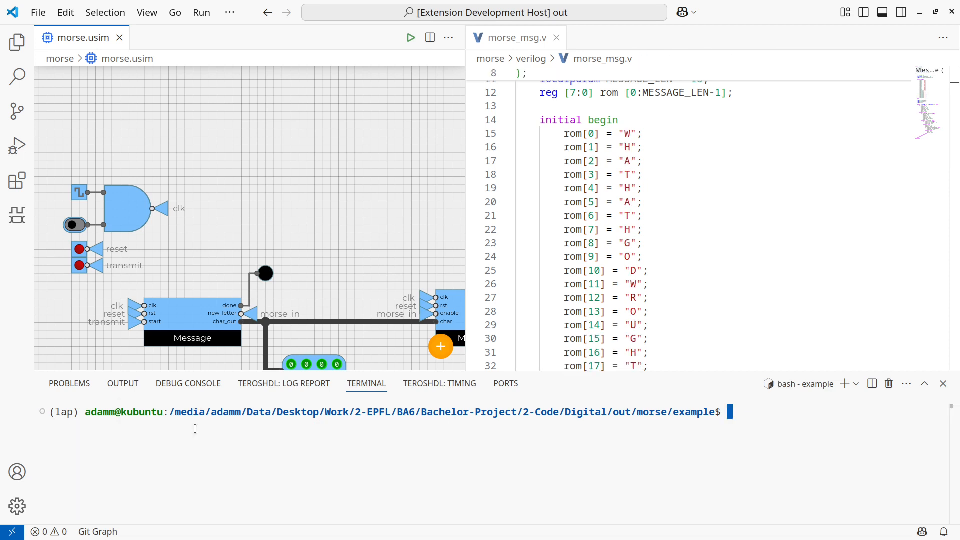
pyautogui.hotkey('ctrl', 'j')
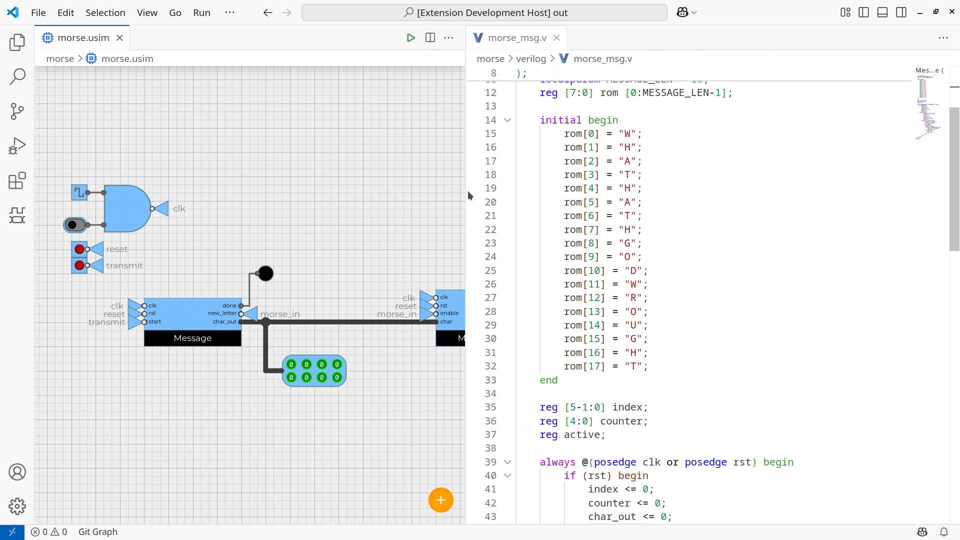
# Widen the circuit editor to show MorsePlayer, and start the simulation with the circuit reset and the clock switch on.
pyautogui.moveTo(469, 195); pyautogui.dragTo(666, 205)
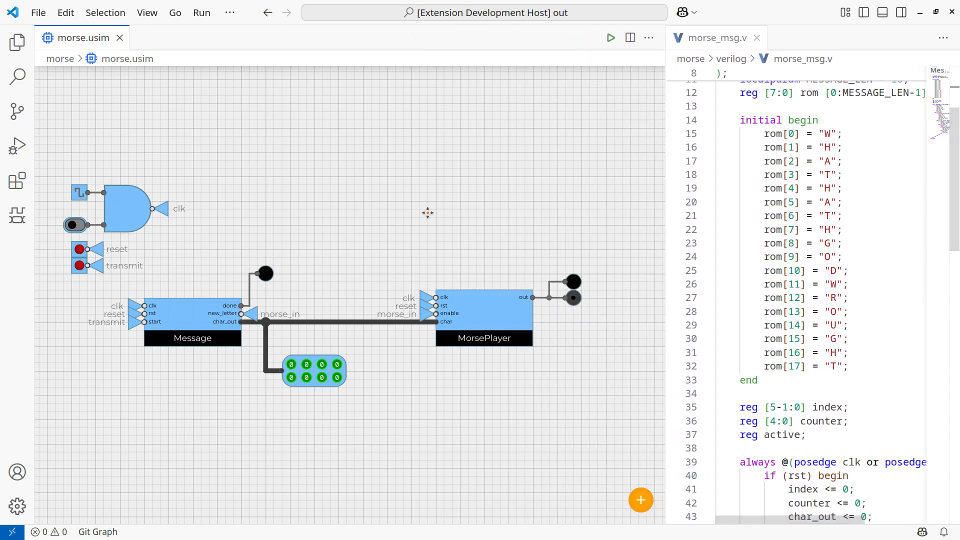
pyautogui.press('F5')
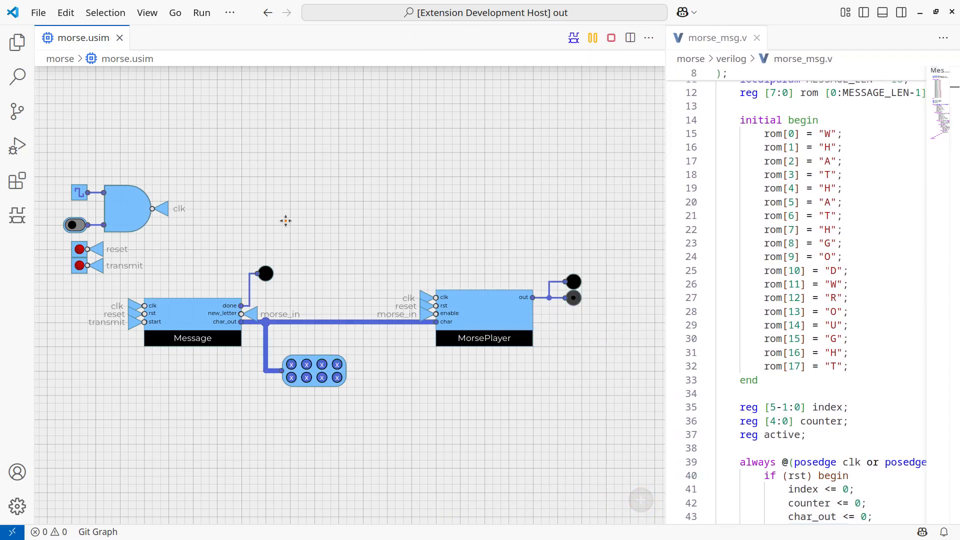
pyautogui.click(79, 253)
pyautogui.click(76, 226)
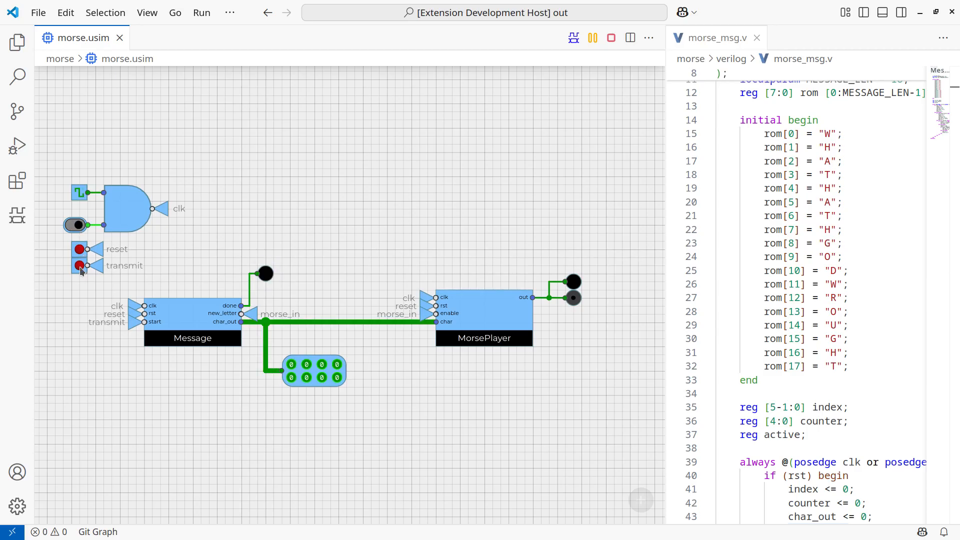
# Transmit the new message until done lights, stop the simulation and switch to the presentation slides.
pyautogui.click(79, 265)
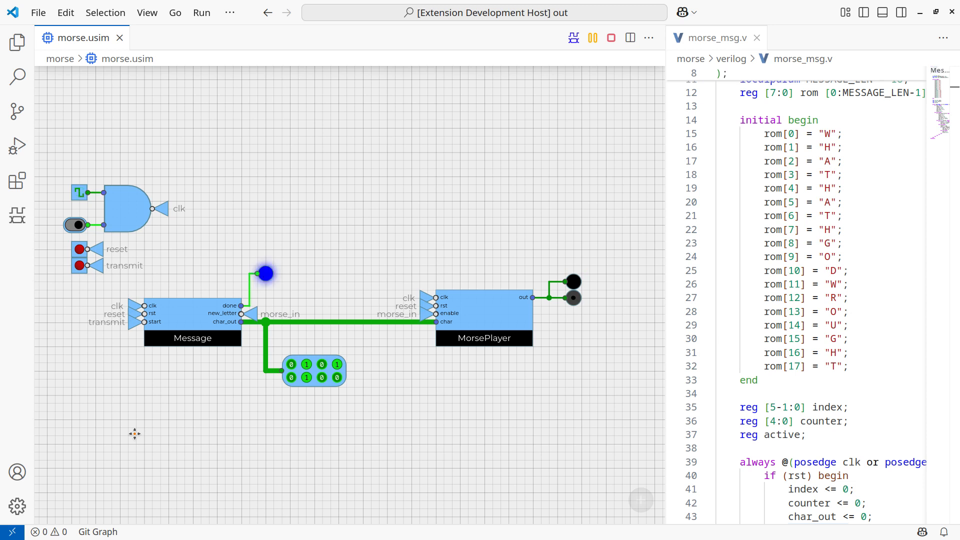
pyautogui.press('space')
pyautogui.press('Escape')
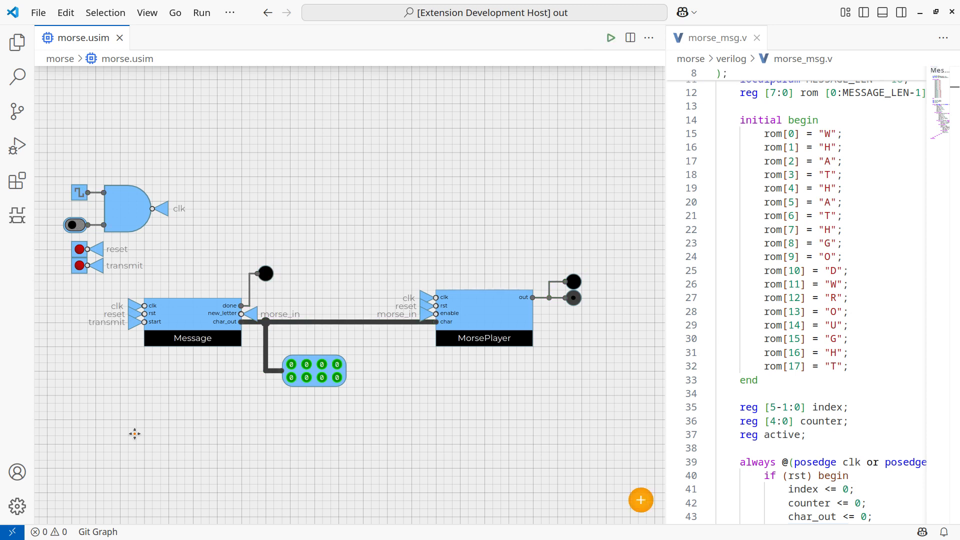
pyautogui.press('ctrl+super+Right')
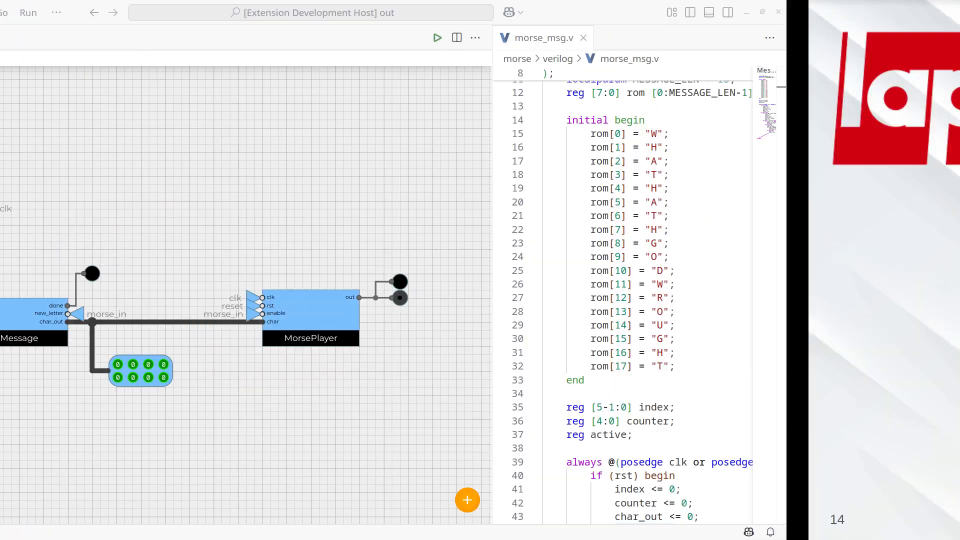